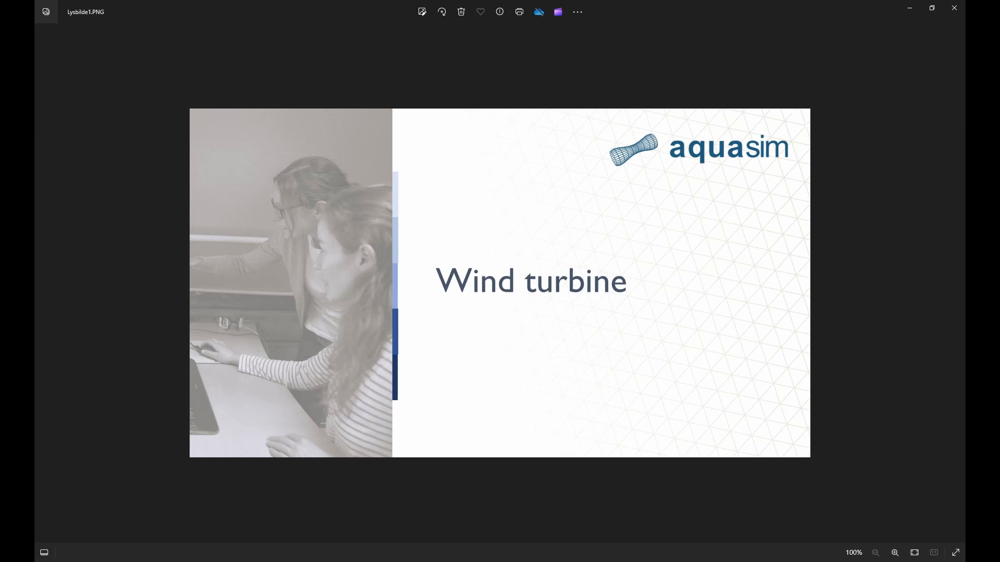
- Page through the introductory slides on the wind turbine's blade, generator and tower to the tutorial topics
{"action": "key", "text": "Right"}
{"action": "key", "text": "Right"}
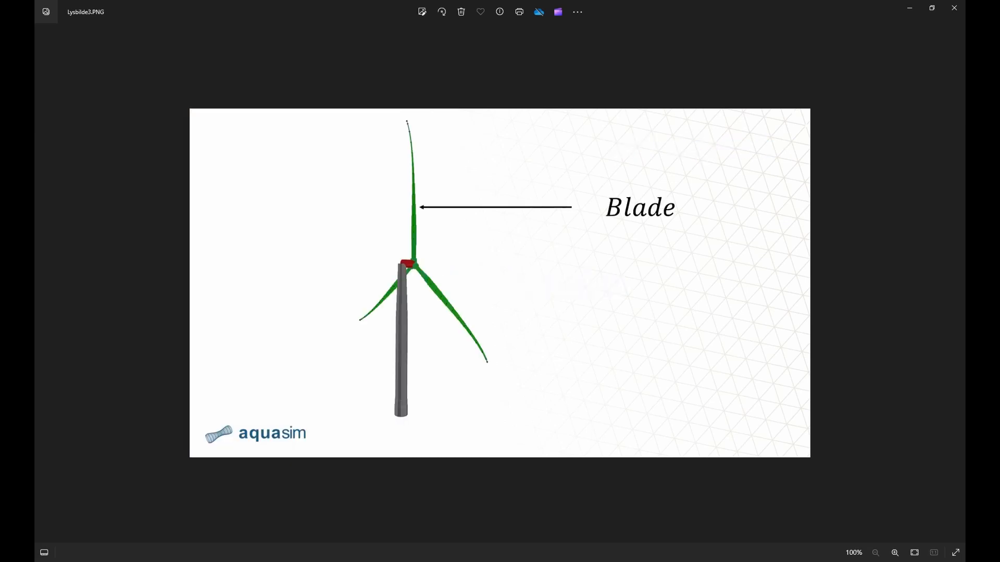
{"action": "key", "text": "Right"}
{"action": "key", "text": "Right"}
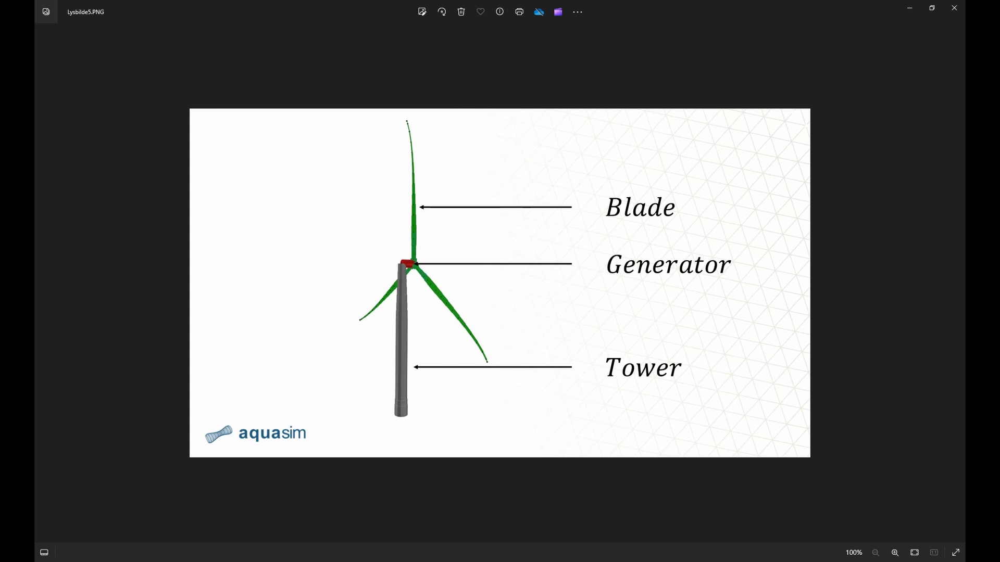
{"action": "key", "text": "Right"}
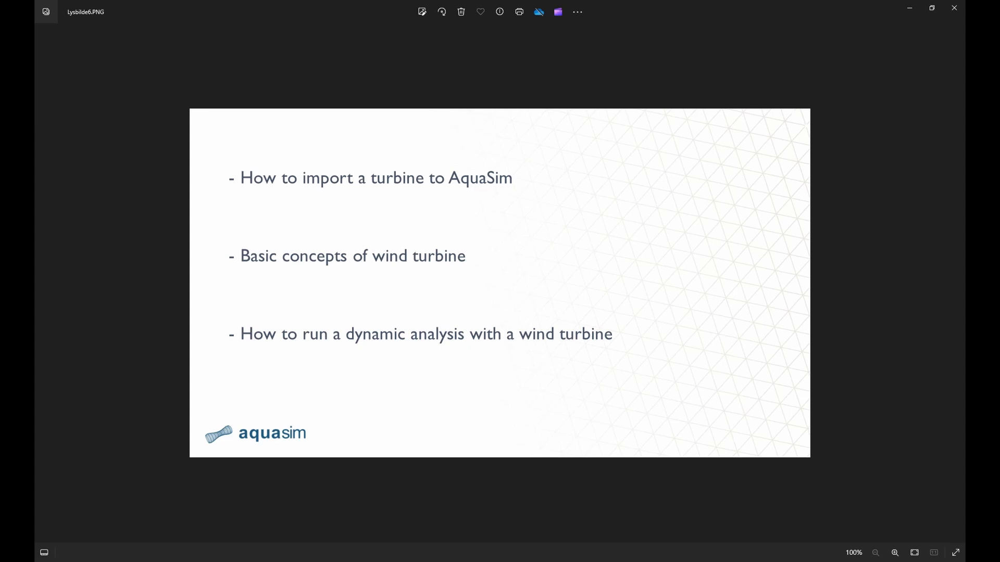
- Switch to AquaEdit and change the type of Component 1 from truss to beam
{"action": "key", "text": "alt+Tab"}
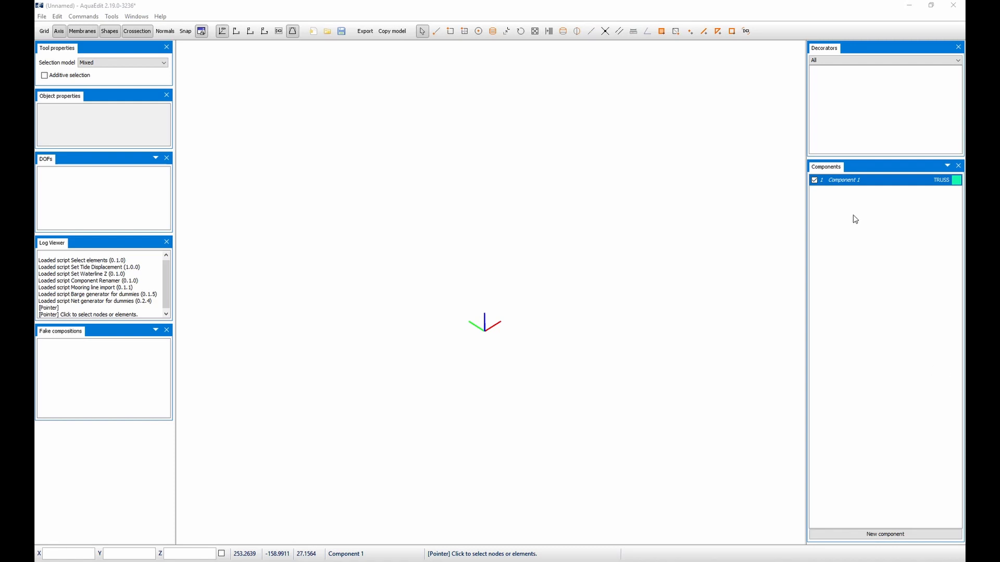
{"action": "left_click", "coordinate": [854, 183]}
{"action": "right_click", "coordinate": [854, 184]}
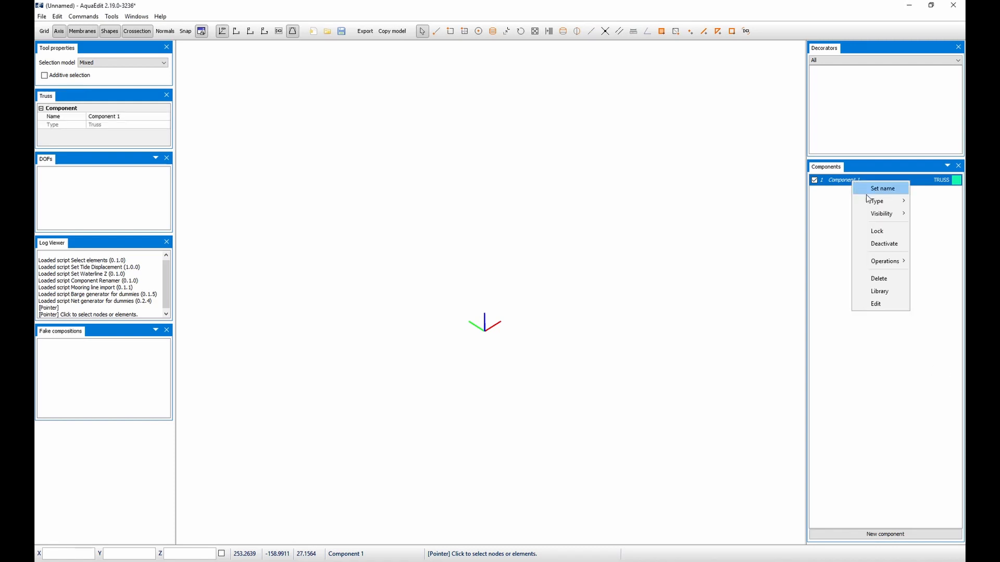
{"action": "mouse_move", "coordinate": [862, 201]}
{"action": "left_click", "coordinate": [838, 214]}
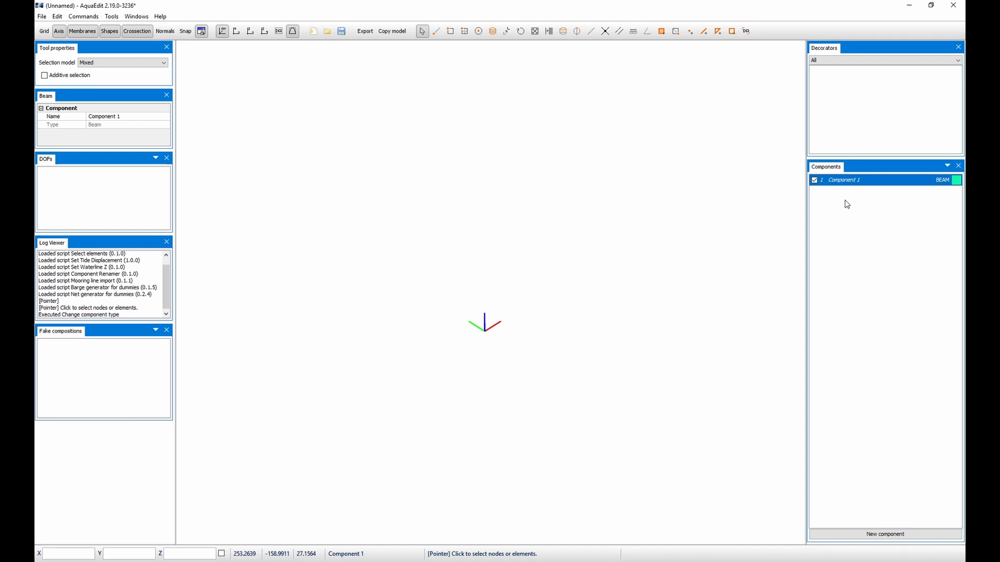
- Name the beam component Tower and choose Tube as its cross-section data source
{"action": "double_click", "coordinate": [876, 184]}
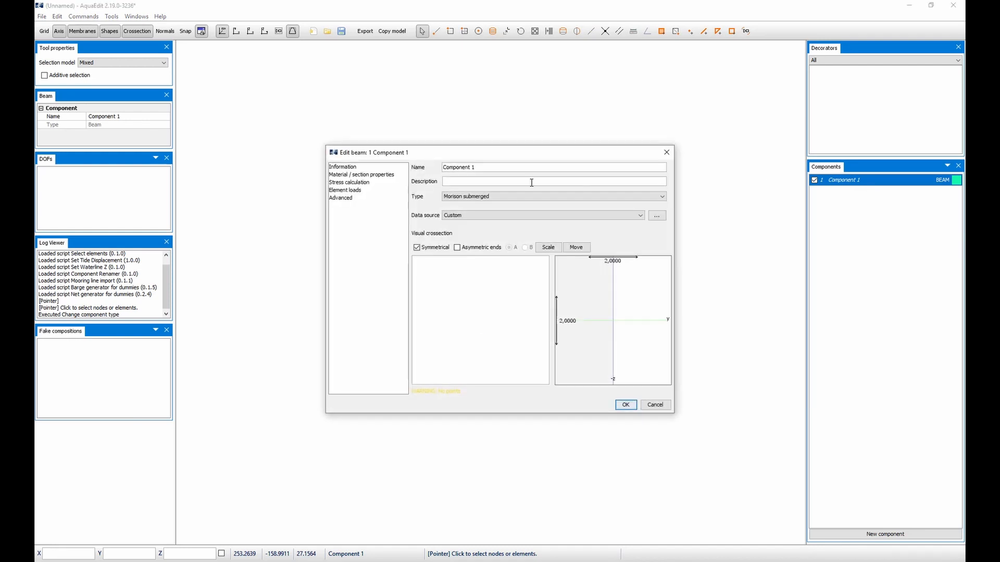
{"action": "left_click_drag", "start_coordinate": [494, 166], "coordinate": [430, 170]}
{"action": "type", "text": "Tower"}
{"action": "left_click", "coordinate": [469, 216]}
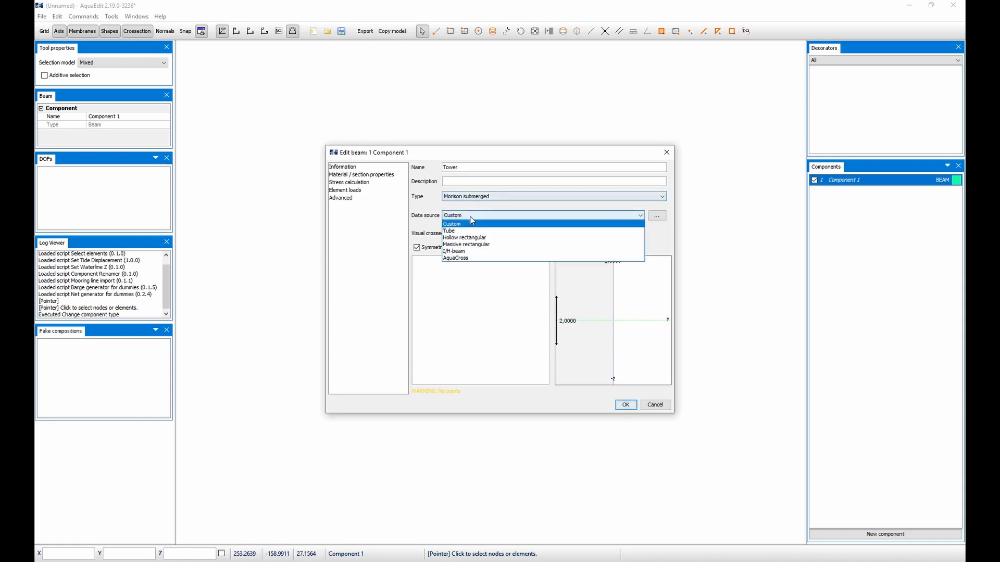
{"action": "left_click", "coordinate": [470, 233]}
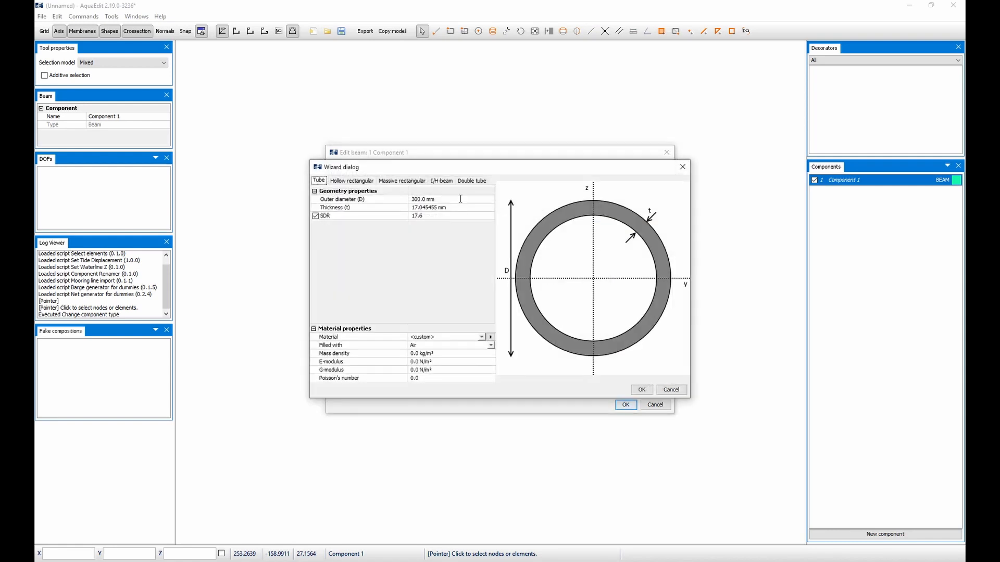
- Define the tower tube with a 6000 mm outer diameter, 100 mm thickness and Steel material, and accept the beam properties
{"action": "left_click", "coordinate": [460, 199]}
{"action": "type", "text": "6000"}
{"action": "left_click", "coordinate": [461, 209]}
{"action": "type", "text": "100"}
{"action": "left_click", "coordinate": [463, 337]}
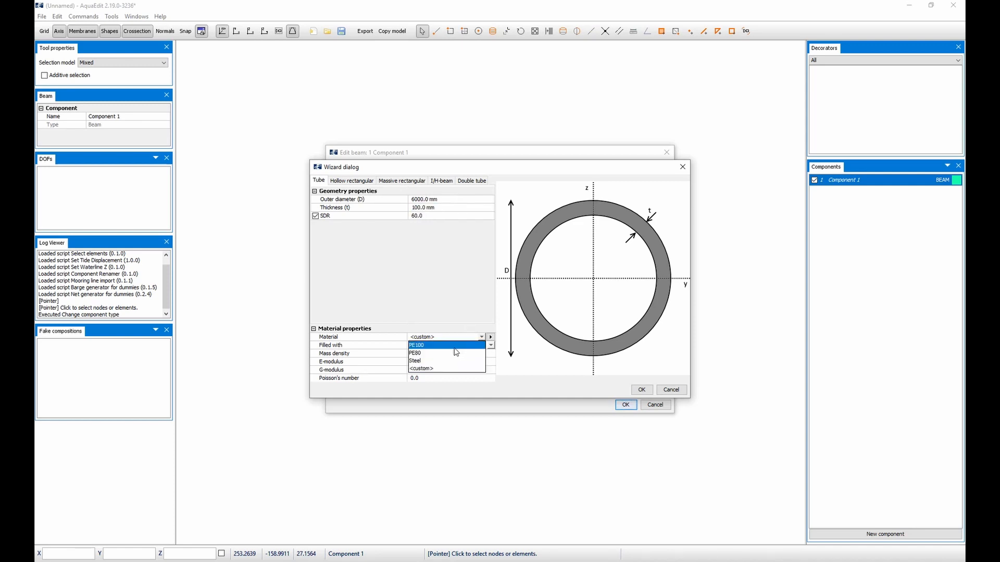
{"action": "left_click", "coordinate": [453, 362]}
{"action": "left_click", "coordinate": [641, 392]}
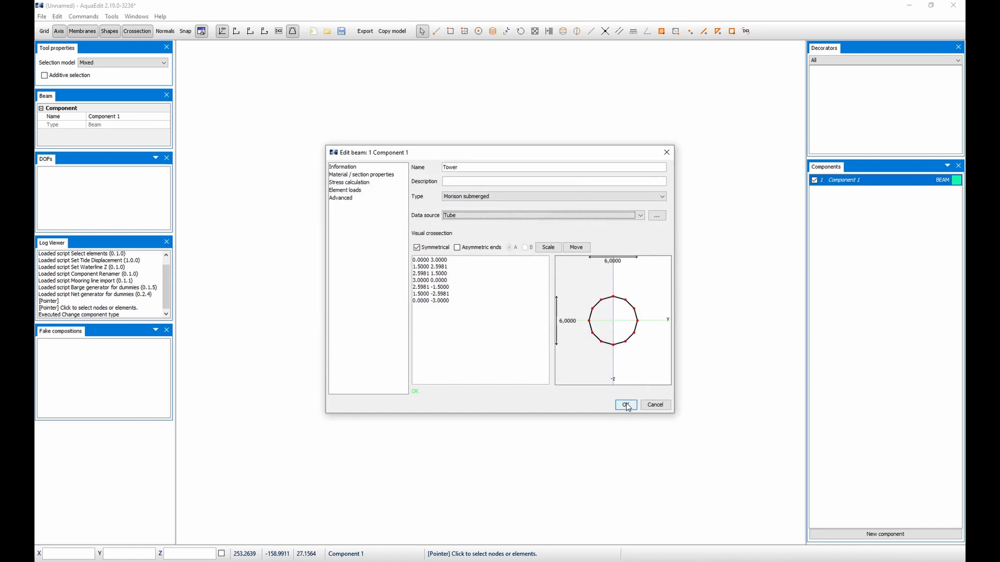
{"action": "left_click", "coordinate": [628, 406]}
- Draw the tower as a vertical line from coordinates 0, 0, 120 to 0, 0, 0
{"action": "left_click", "coordinate": [437, 31]}
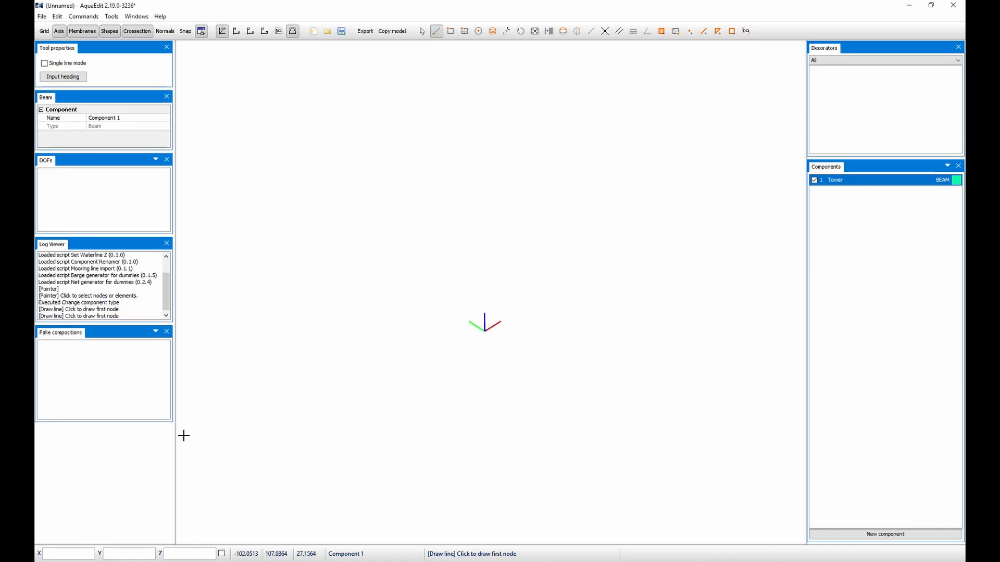
{"action": "left_click", "coordinate": [55, 554]}
{"action": "type", "text": "0"}
{"action": "key", "text": "Tab"}
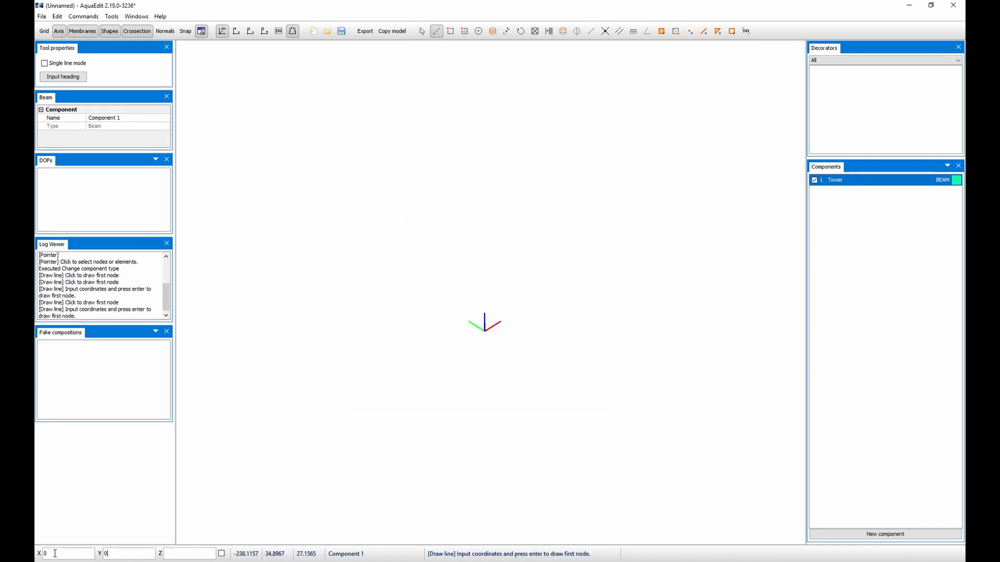
{"action": "type", "text": "0"}
{"action": "key", "text": "Tab"}
{"action": "type", "text": "12"}
{"action": "key", "text": "Return"}
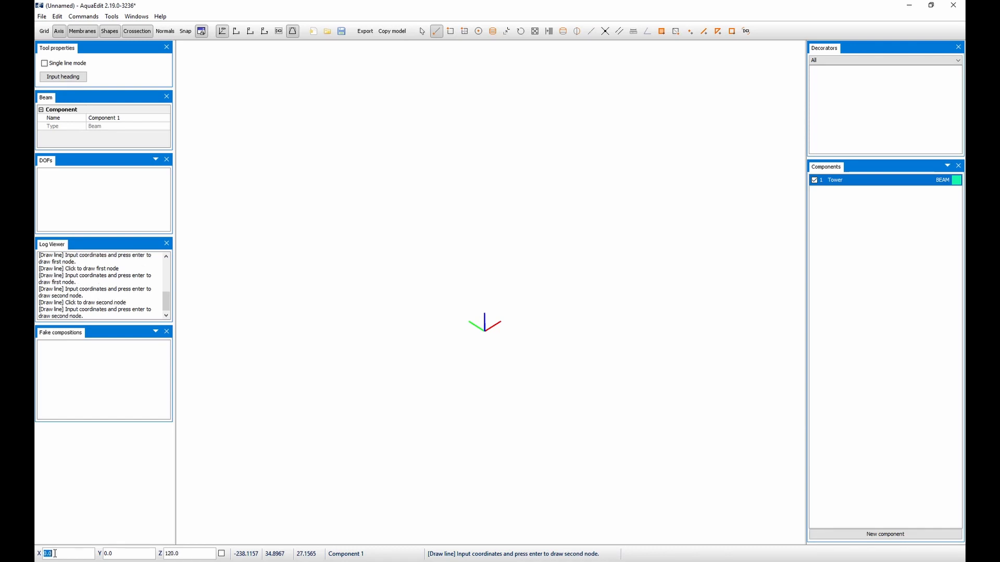
{"action": "type", "text": "0"}
{"action": "key", "text": "Return"}
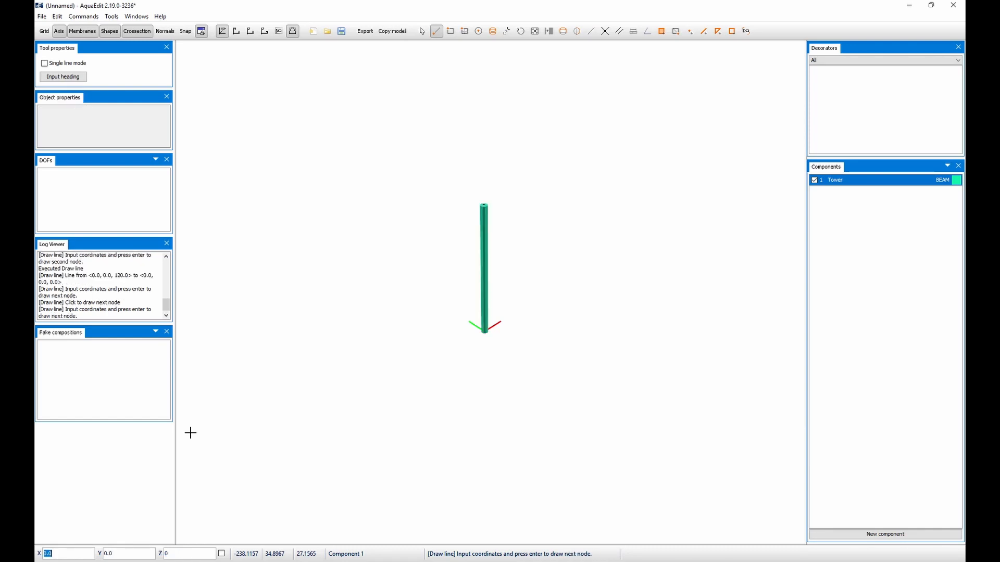
{"action": "key", "text": "Escape"}
- Fix all six DOFs at the tower's top and bottom nodes, hiding the cross-section display while selecting them
{"action": "left_click", "coordinate": [138, 32]}
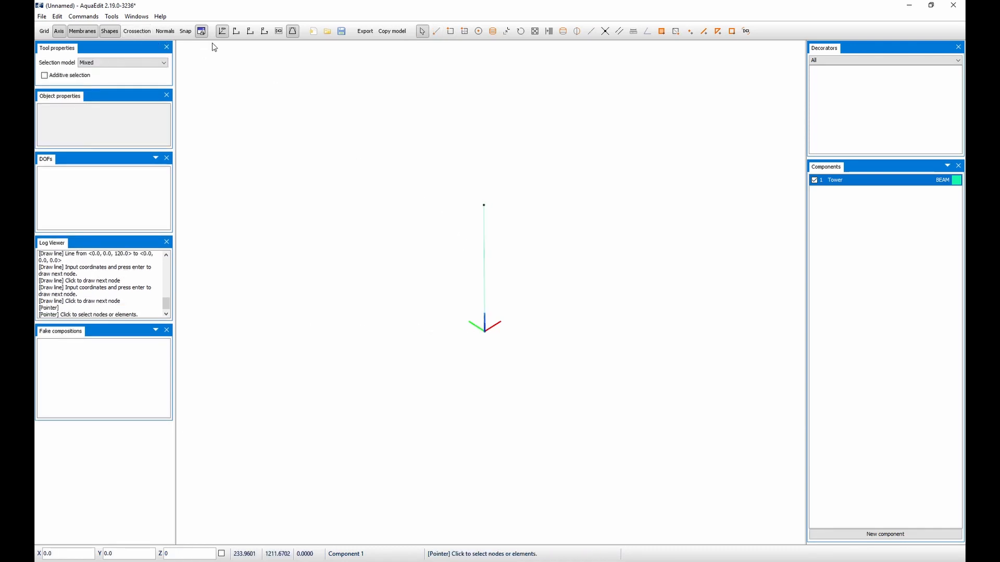
{"action": "scroll", "coordinate": [489, 224], "scroll_direction": "up", "scroll_amount": 5}
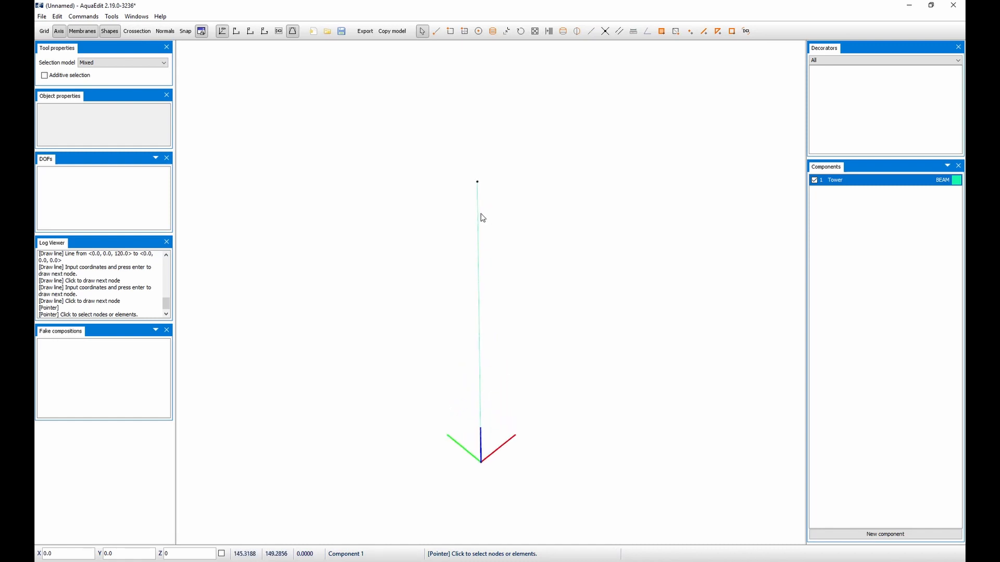
{"action": "left_click", "coordinate": [479, 182]}
{"action": "left_click", "coordinate": [482, 463]}
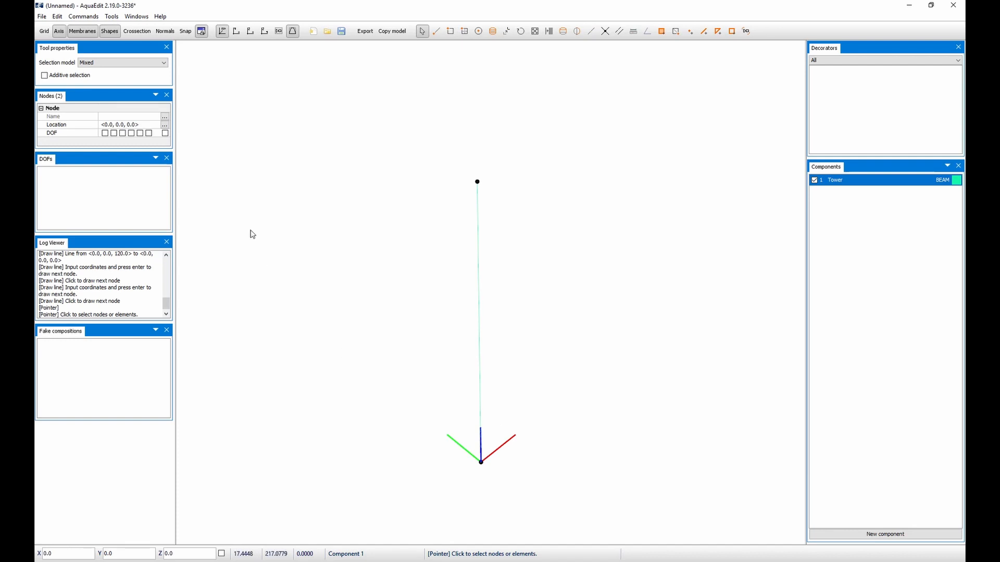
{"action": "left_click", "coordinate": [165, 133]}
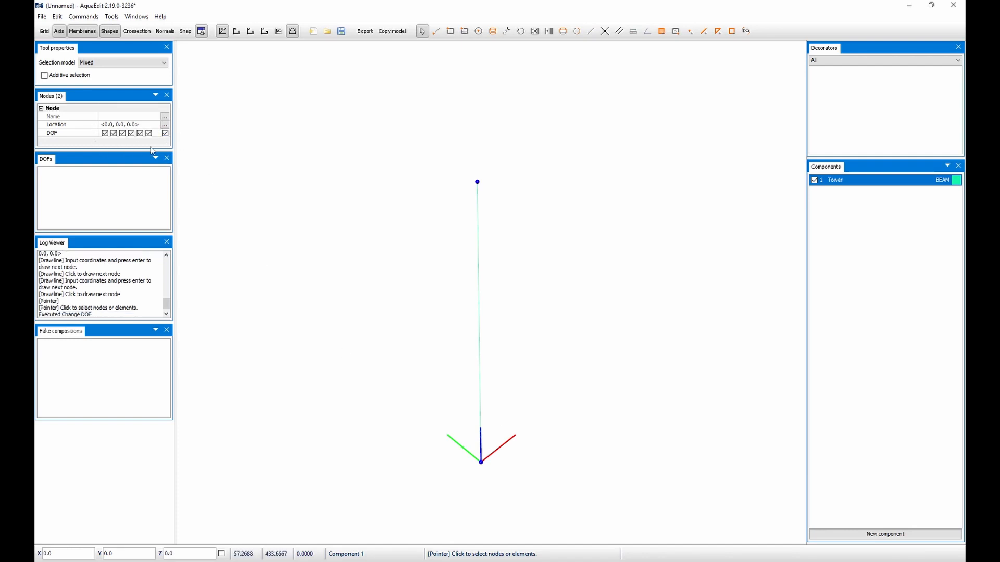
{"action": "left_click", "coordinate": [137, 31]}
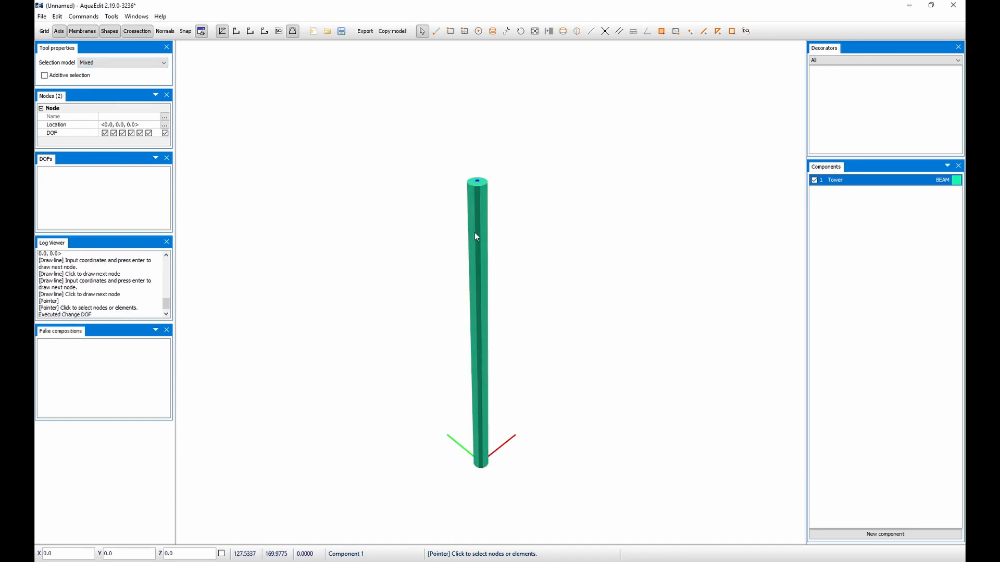
- Start creating a turbine on the tower element and load WINDMOOR12MW.xml from the turbine library
{"action": "left_click", "coordinate": [474, 274]}
{"action": "left_click", "coordinate": [477, 285]}
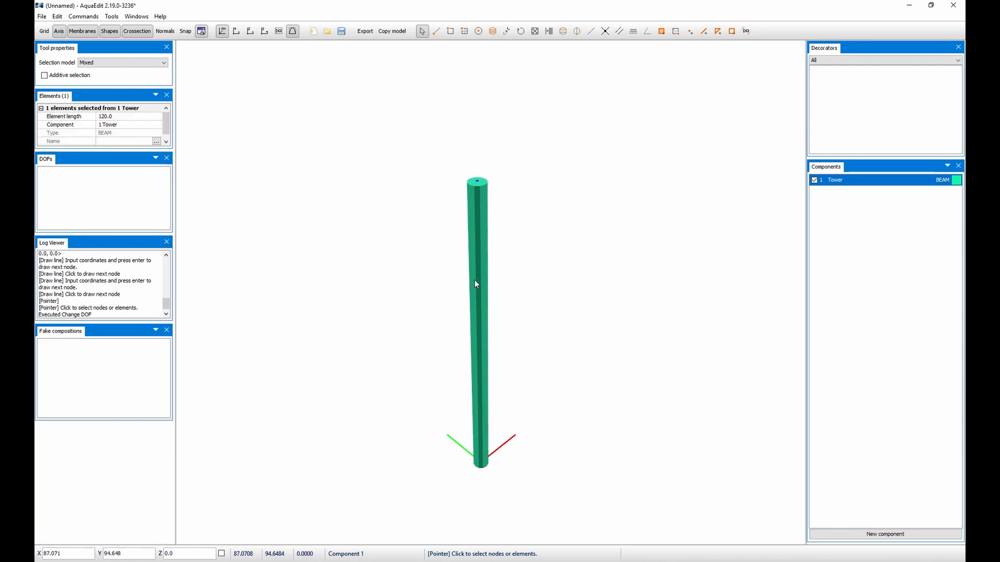
{"action": "right_click", "coordinate": [474, 280]}
{"action": "mouse_move", "coordinate": [508, 300]}
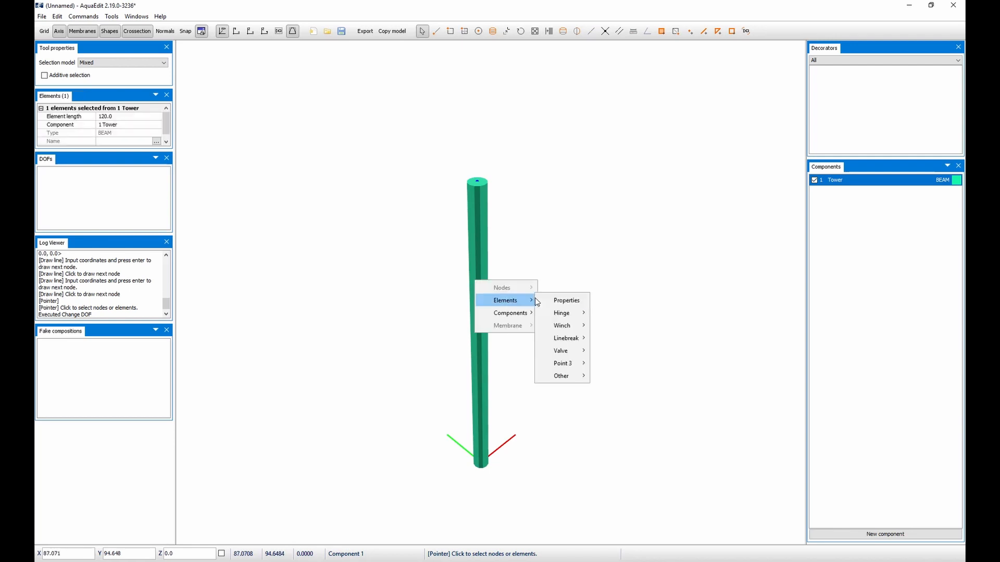
{"action": "mouse_move", "coordinate": [578, 383]}
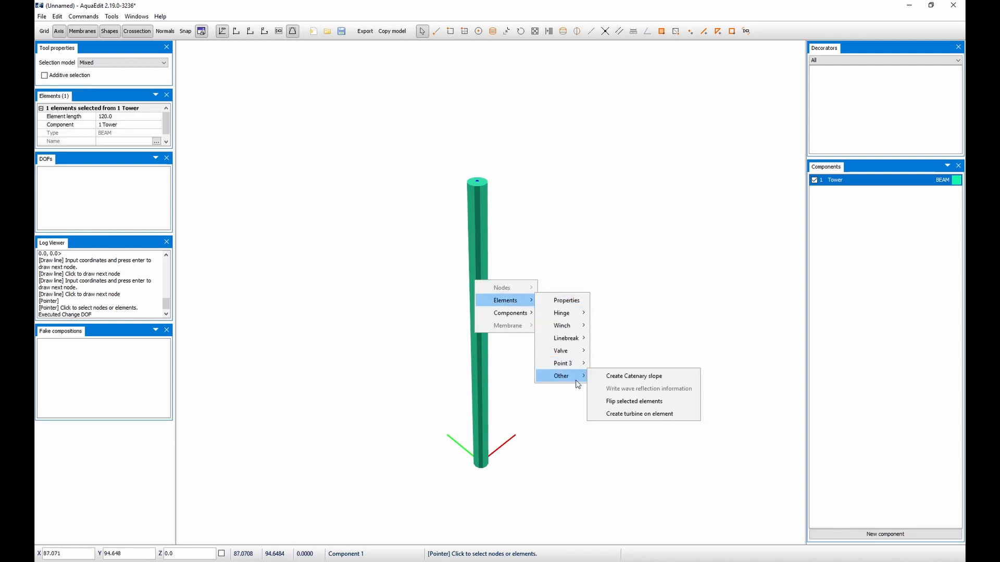
{"action": "left_click", "coordinate": [644, 415]}
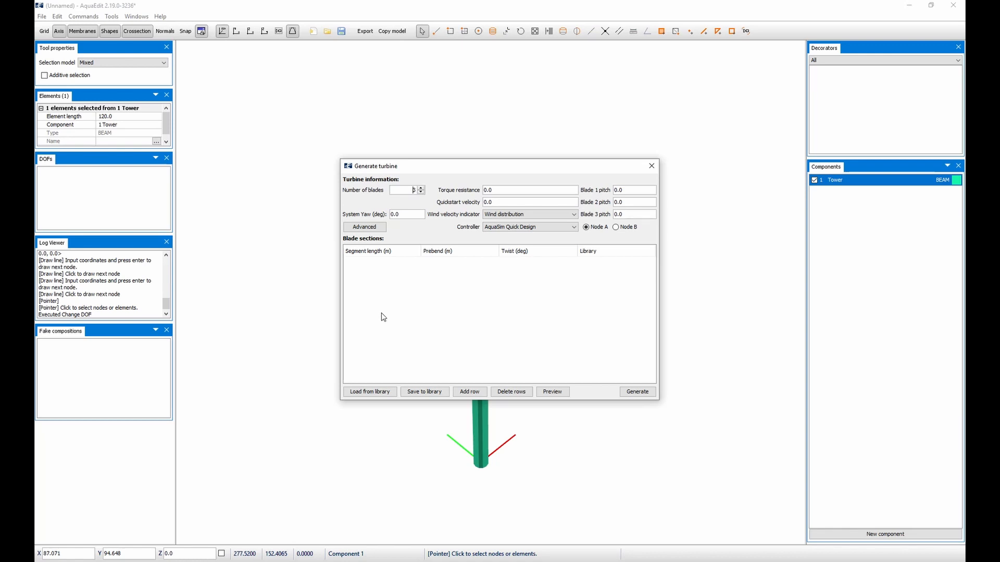
{"action": "left_click", "coordinate": [391, 399]}
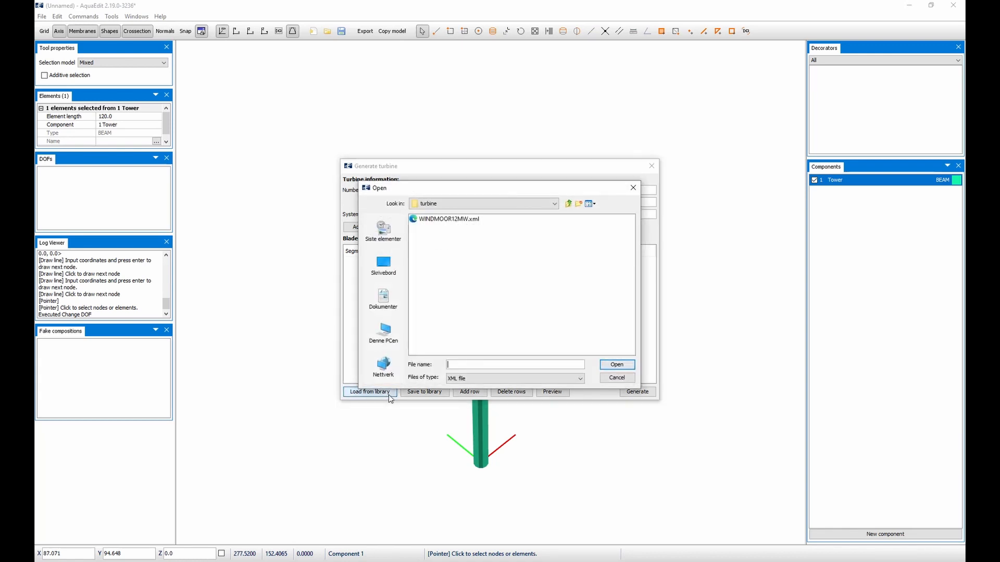
{"action": "left_click", "coordinate": [429, 223]}
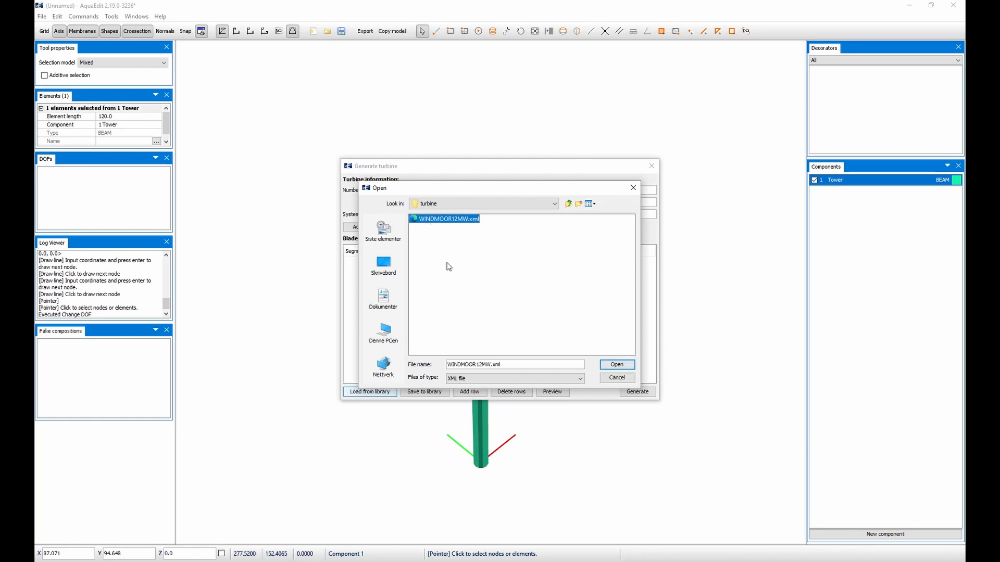
{"action": "left_click", "coordinate": [614, 365]}
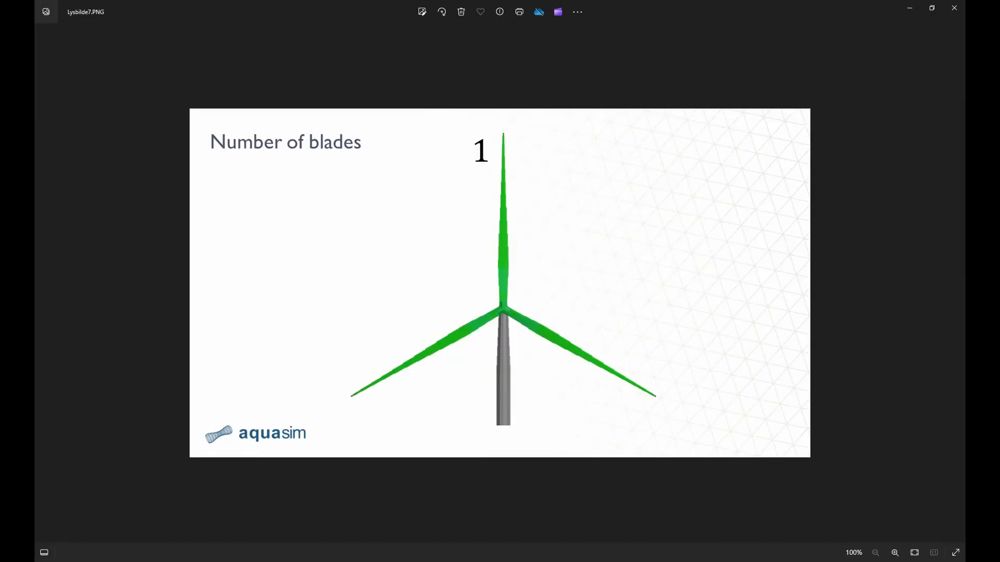
- Review the slides explaining the number of blades and return to the turbine settings in AquaEdit
{"action": "key", "text": "Right"}
{"action": "key", "text": "Right"}
{"action": "key", "text": "alt+Tab"}
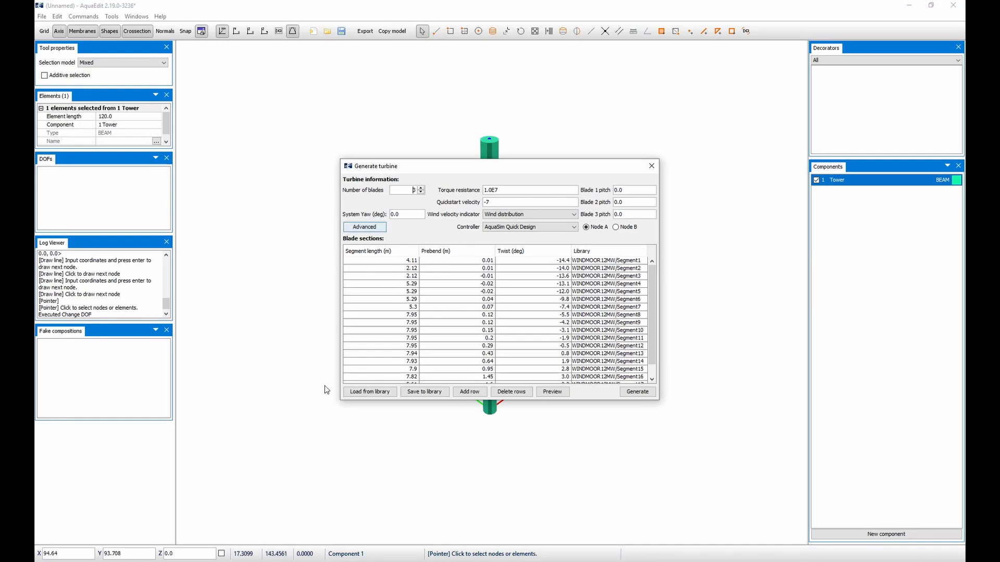
- Review the slides explaining System Yaw at 0 and 90 degrees, and return to the turbine settings
{"action": "key", "text": "alt+Tab"}
{"action": "key", "text": "Right"}
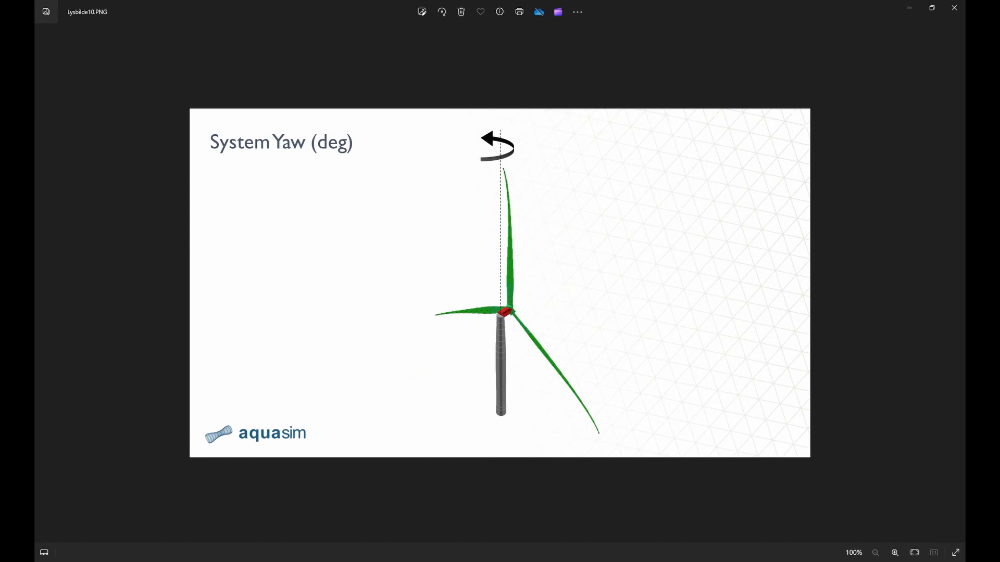
{"action": "key", "text": "Right"}
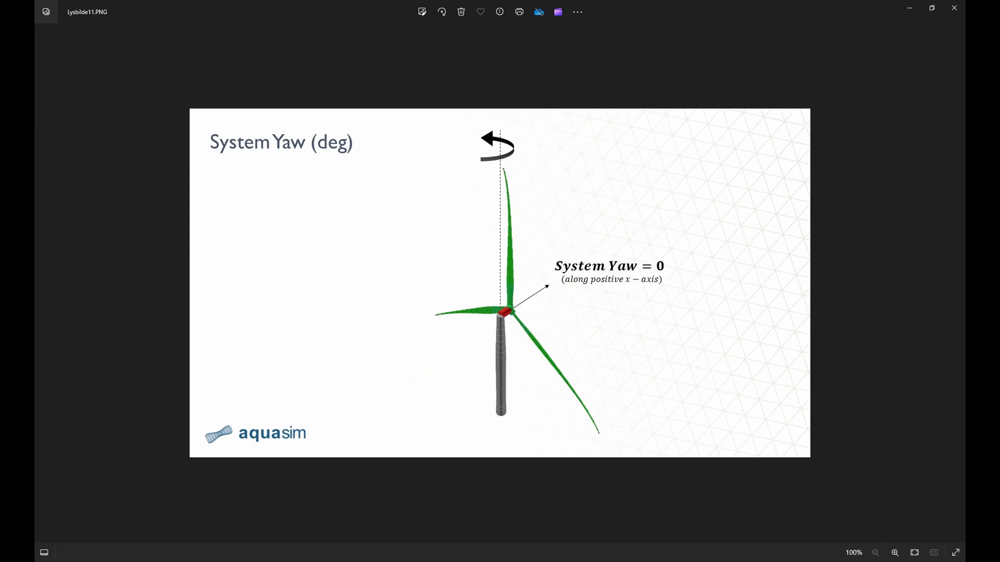
{"action": "key", "text": "Right"}
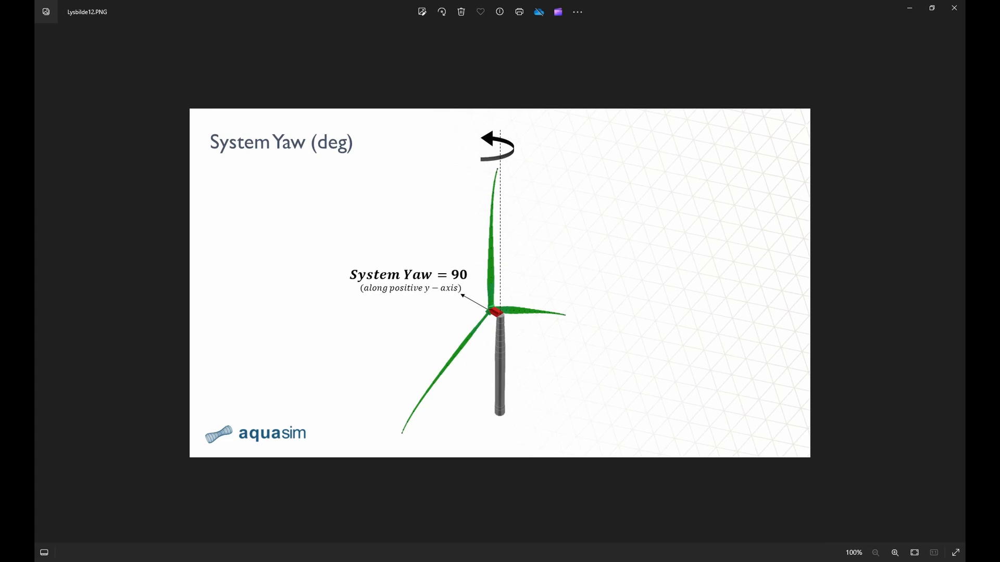
{"action": "key", "text": "alt+Tab"}
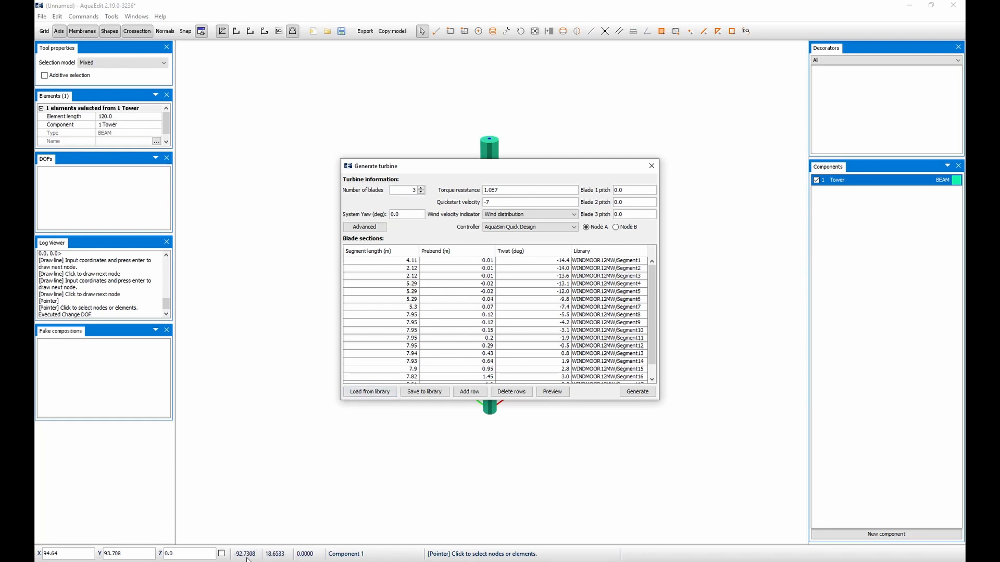
- Review the slide on quick start velocity and select the Quickstart velocity value in the turbine settings
{"action": "key", "text": "alt+Tab"}
{"action": "key", "text": "Right"}
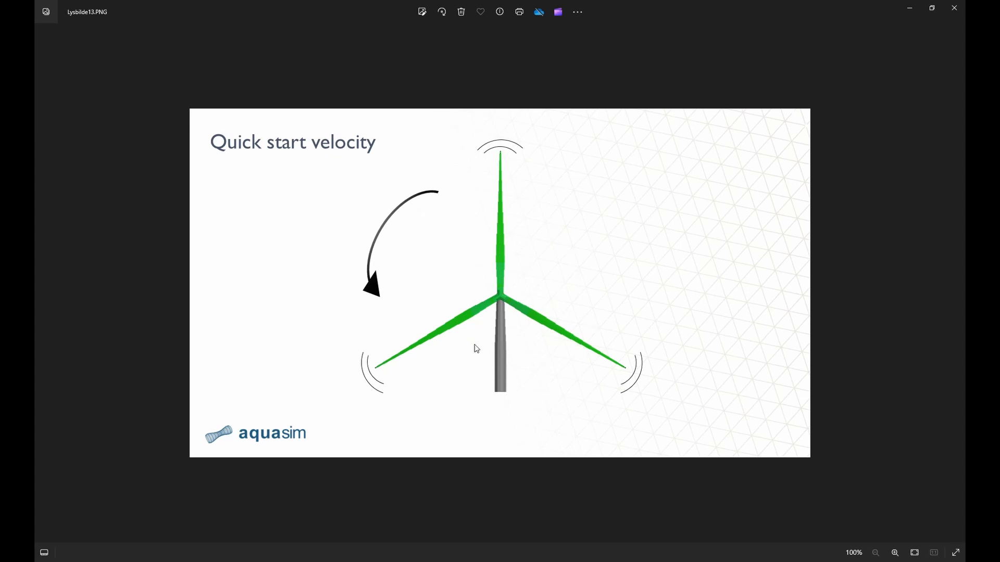
{"action": "key", "text": "alt+Tab"}
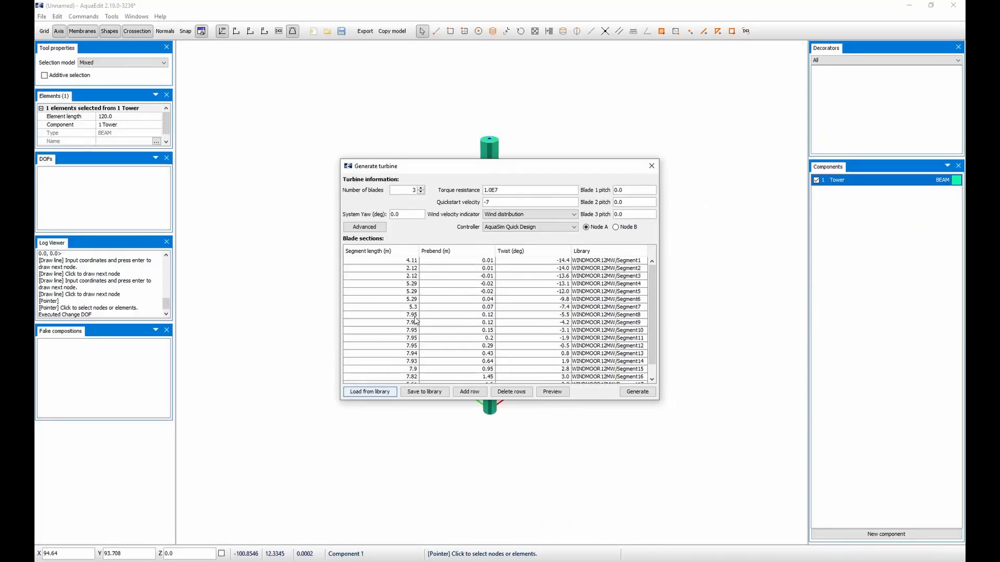
{"action": "double_click", "coordinate": [497, 201]}
{"action": "double_click", "coordinate": [497, 201]}
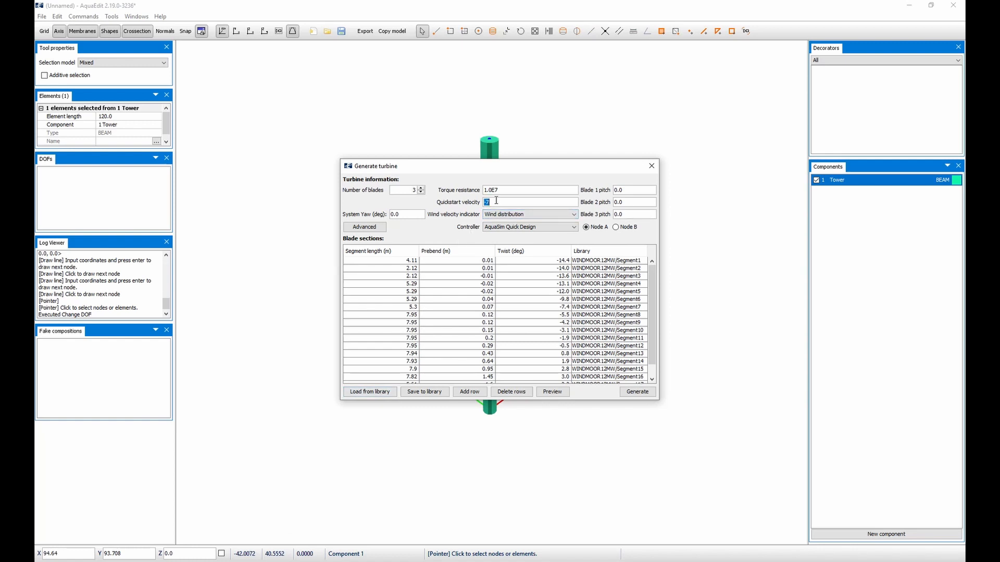
- Set the quickstart velocity to 7 and, after reviewing the wind profile slides, set the wind velocity indicator to Nominal constant wind
{"action": "type", "text": "7"}
{"action": "left_click", "coordinate": [577, 216]}
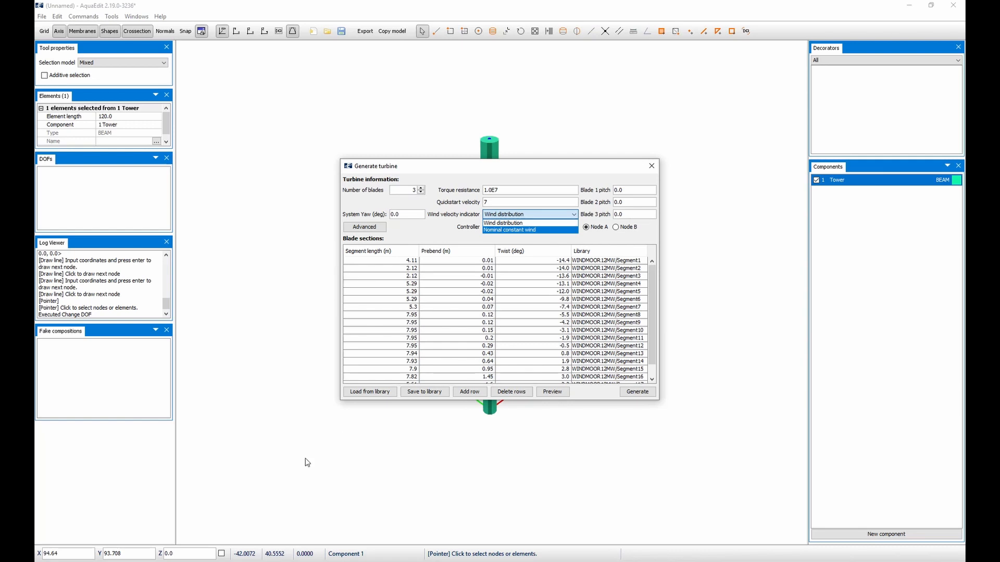
{"action": "key", "text": "alt+Tab"}
{"action": "key", "text": "Right"}
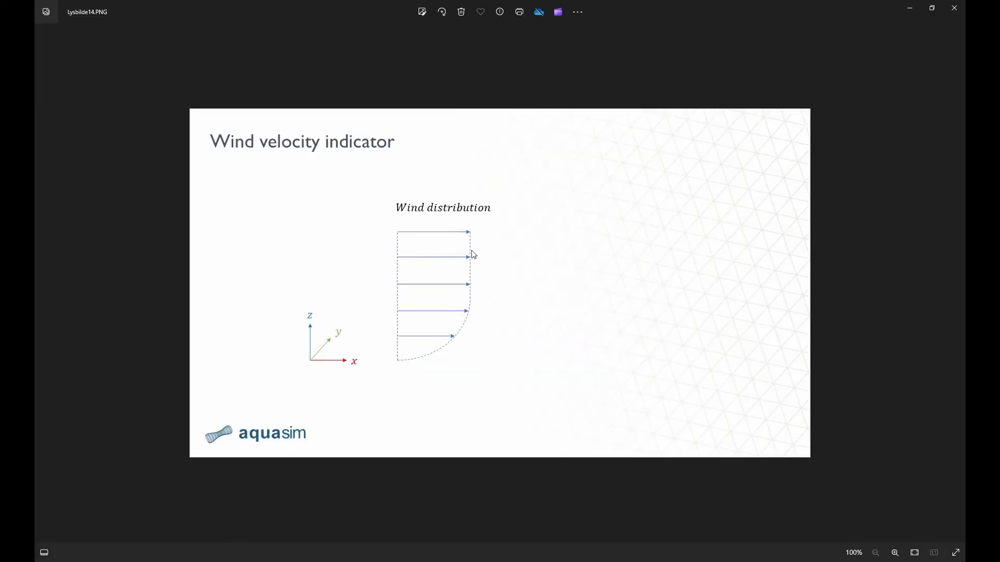
{"action": "key", "text": "Right"}
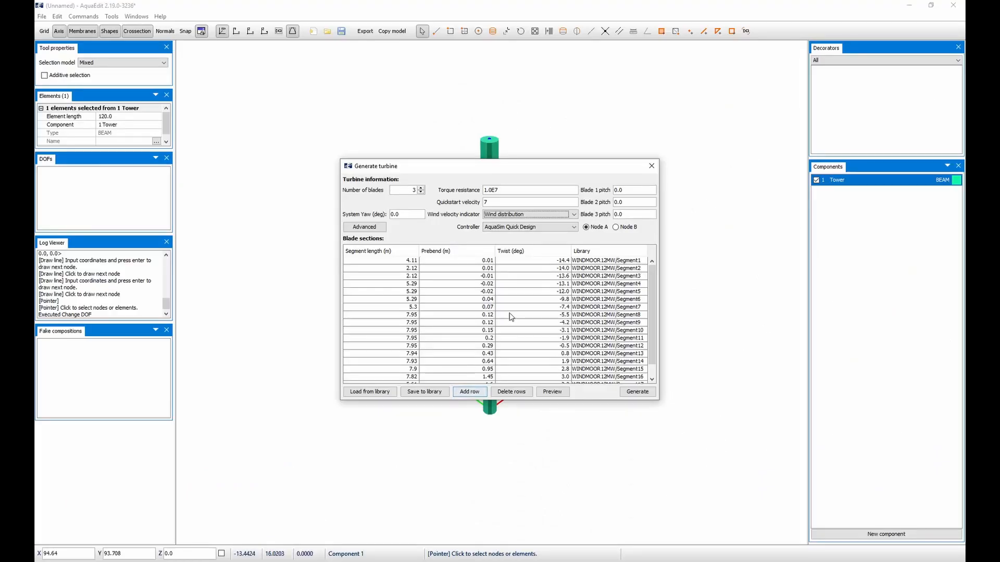
{"action": "left_click", "coordinate": [569, 214]}
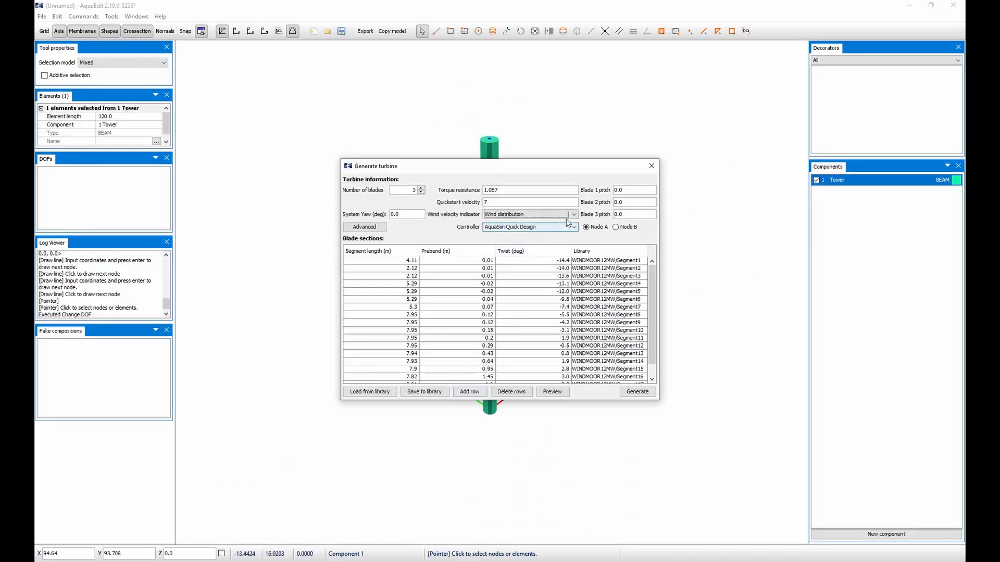
{"action": "left_click", "coordinate": [564, 230]}
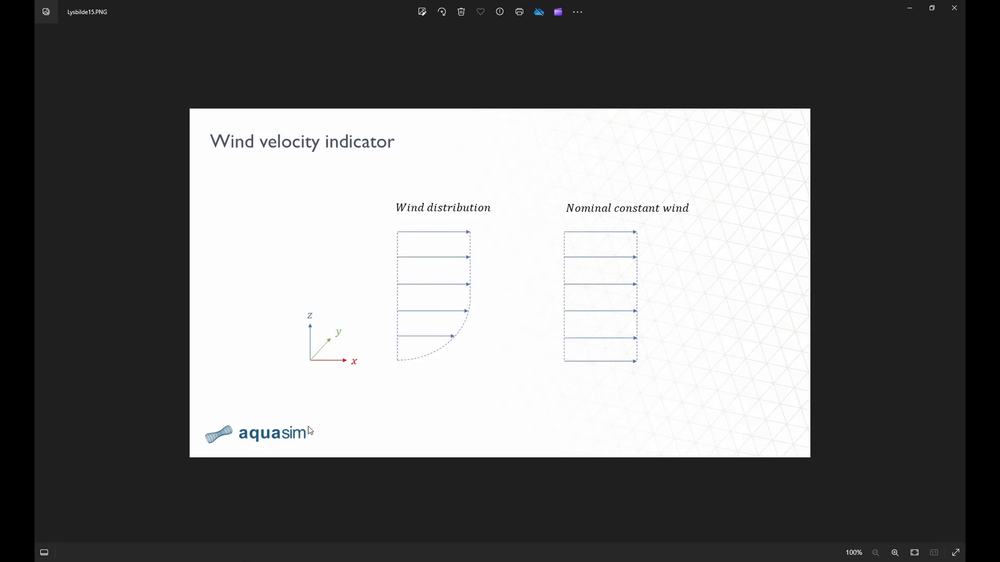
- Review the Blade sections slides explaining segment length and prebend, and return to the turbine settings in AquaEdit
{"action": "key", "text": "Right"}
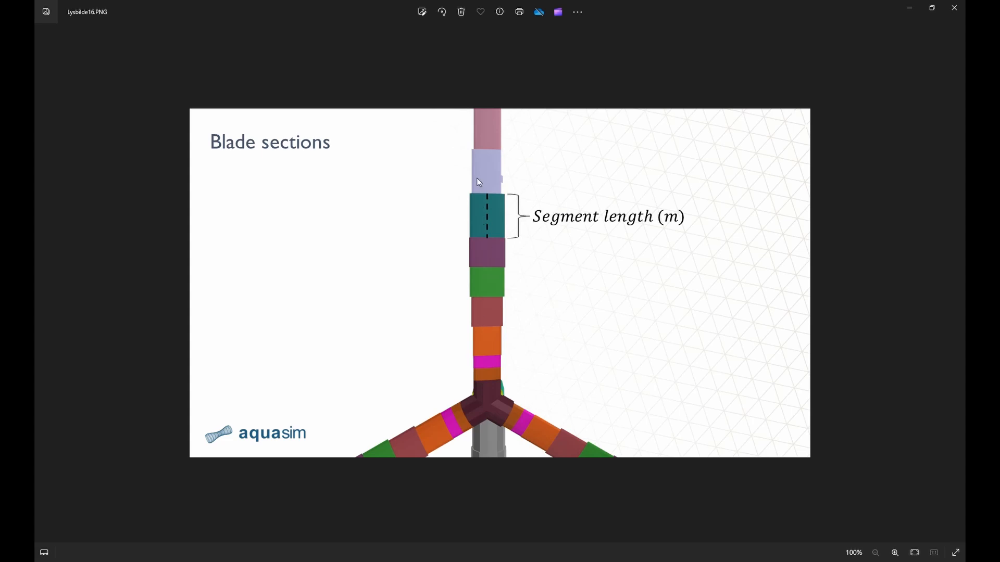
{"action": "key", "text": "Right"}
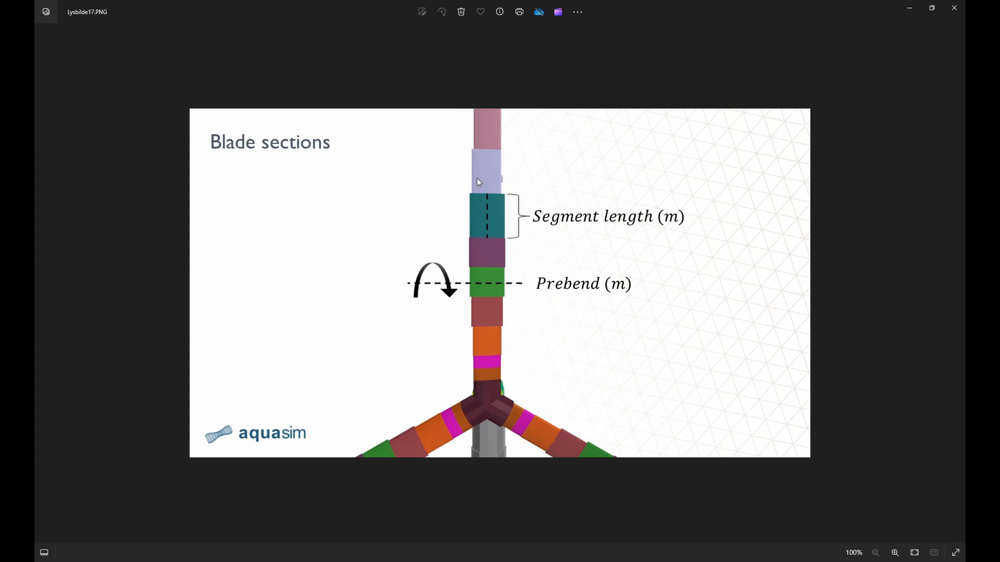
{"action": "key", "text": "Right"}
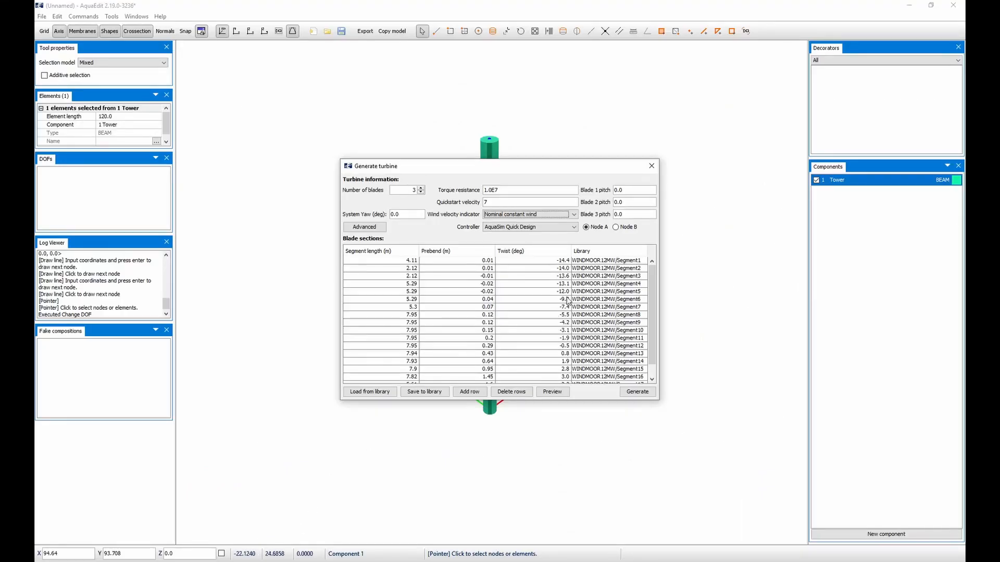
- Select the WINDMOOR12MW/Segment1 library entry in the blade sections and generate the turbine on the tower
{"action": "left_click", "coordinate": [592, 262]}
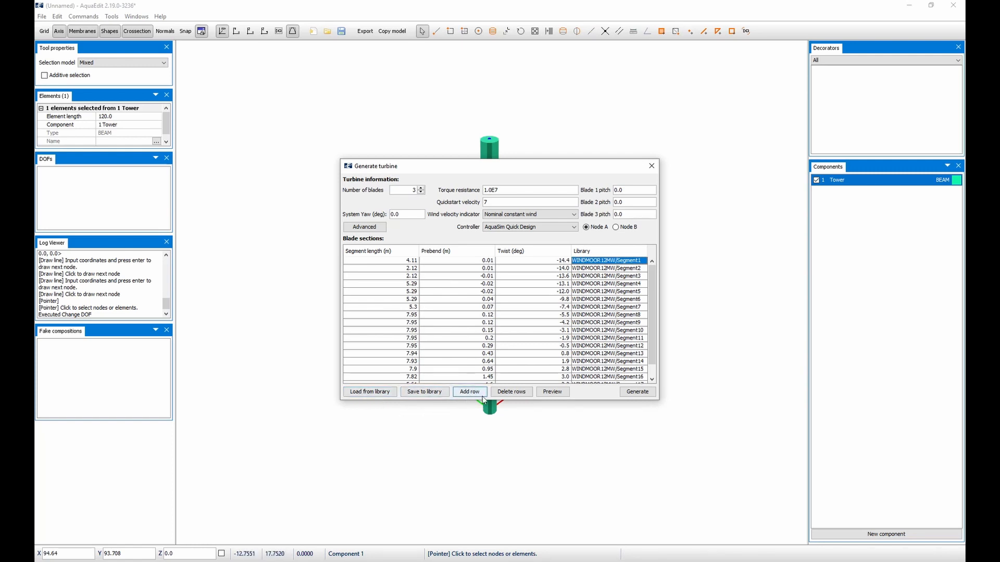
{"action": "left_click", "coordinate": [636, 392]}
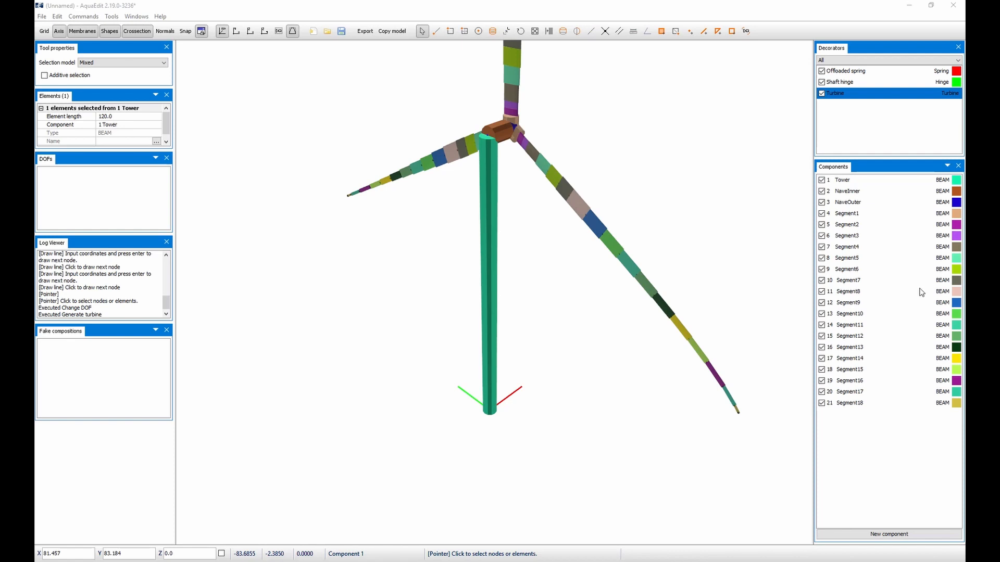
- Go through the generated blade components from Segment1 to Segment18 and examine Segment6's advanced lift settings with an enlarged lift table
{"action": "left_click", "coordinate": [866, 214]}
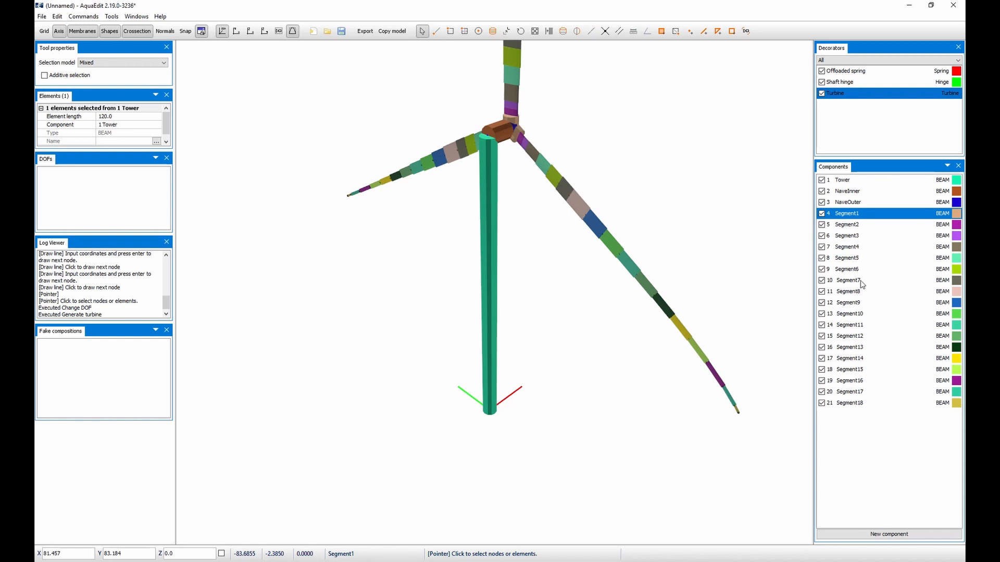
{"action": "left_click", "coordinate": [849, 404]}
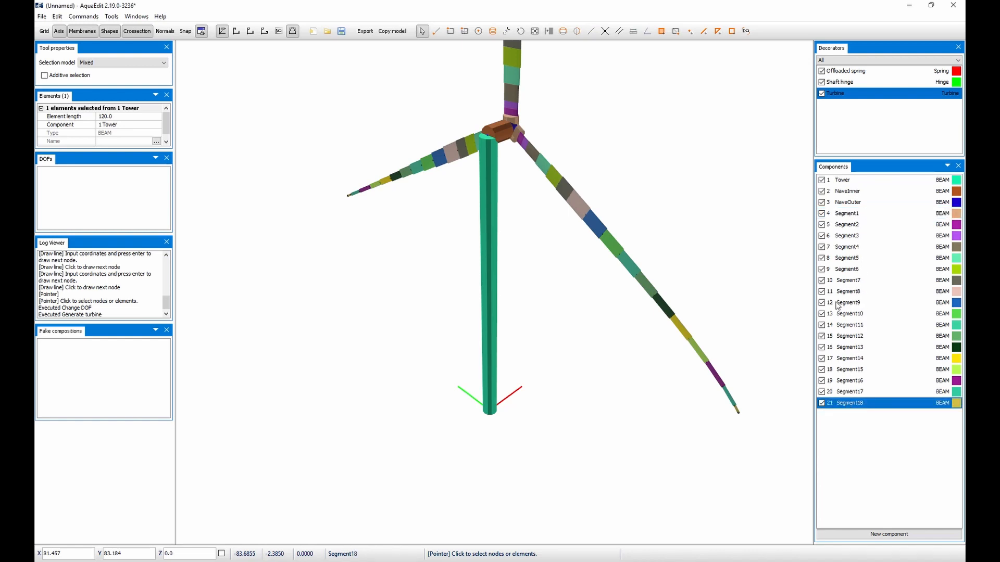
{"action": "double_click", "coordinate": [845, 270]}
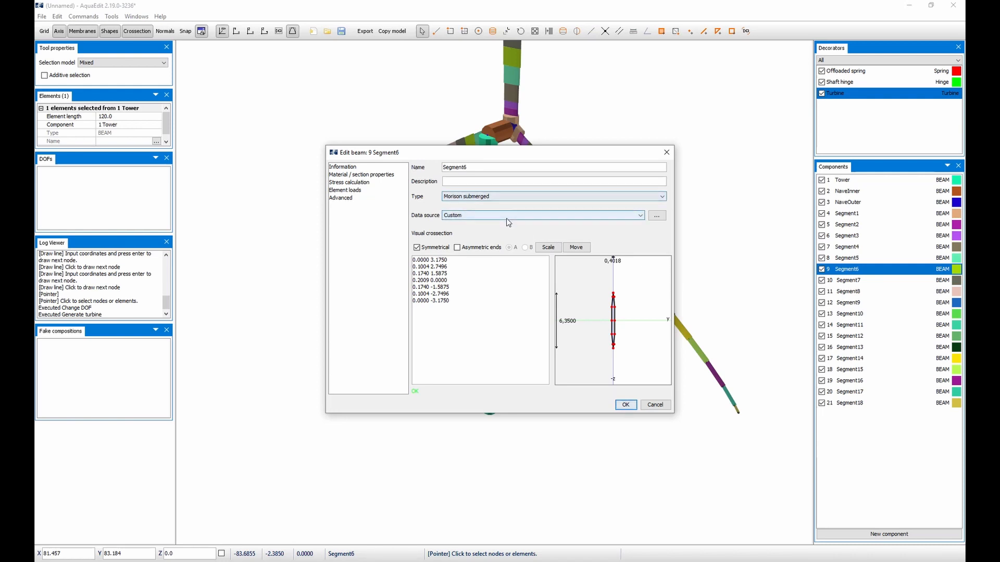
{"action": "left_click", "coordinate": [370, 198]}
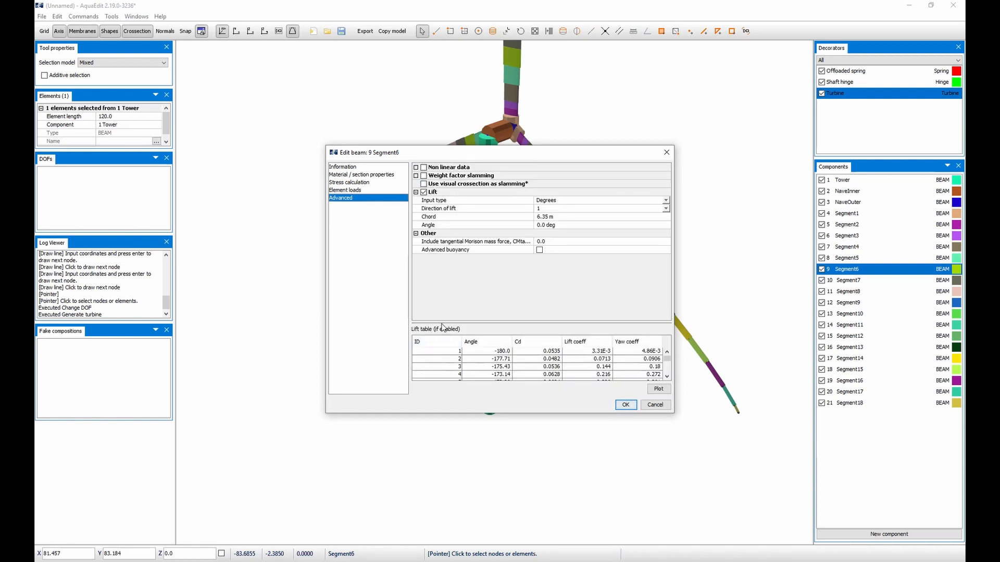
{"action": "left_click_drag", "start_coordinate": [443, 324], "coordinate": [450, 282]}
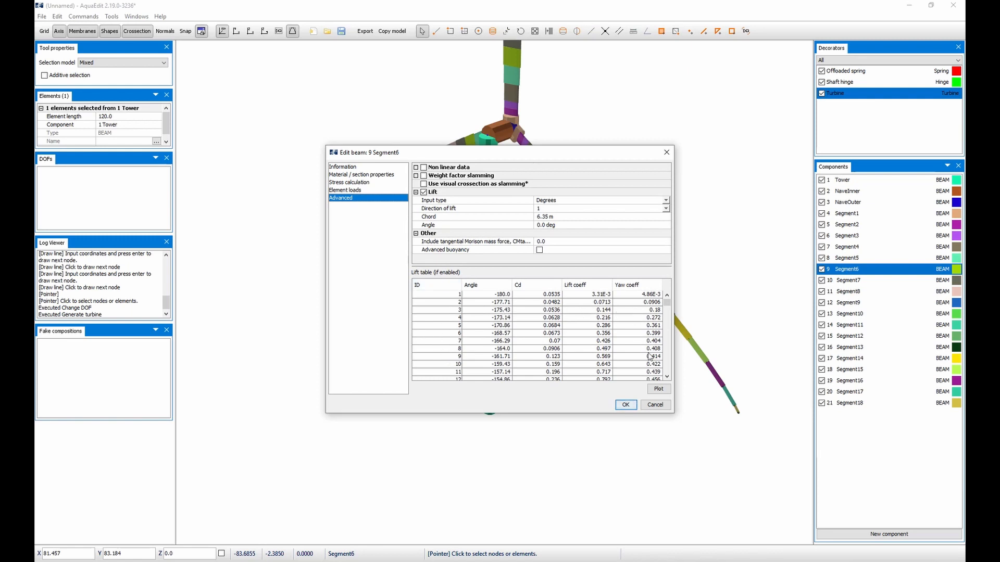
- Plot Segment6's lift table, enlarge the plot to examine its curves, and leave the beam properties without saving
{"action": "left_click", "coordinate": [658, 389]}
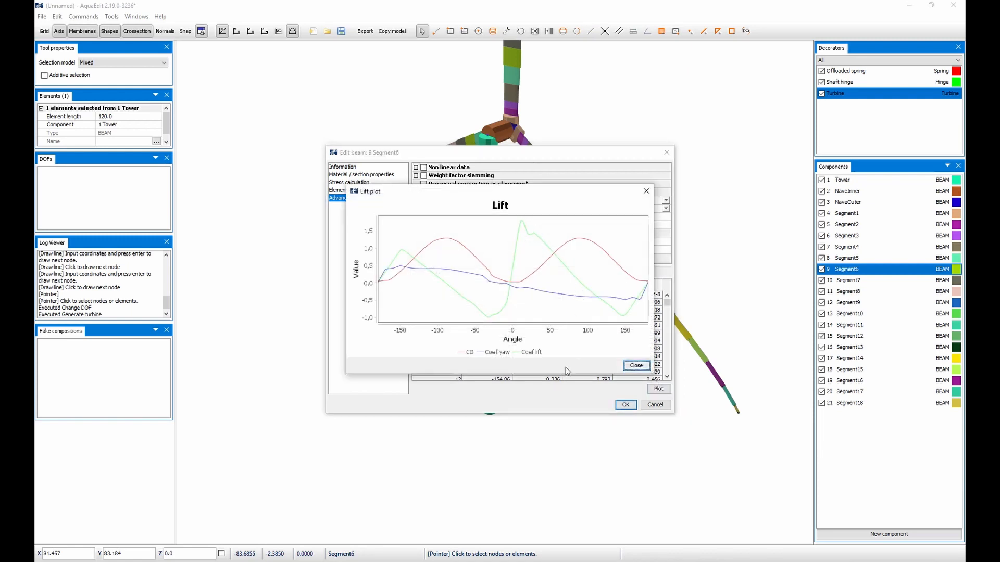
{"action": "left_click_drag", "start_coordinate": [564, 374], "coordinate": [562, 430]}
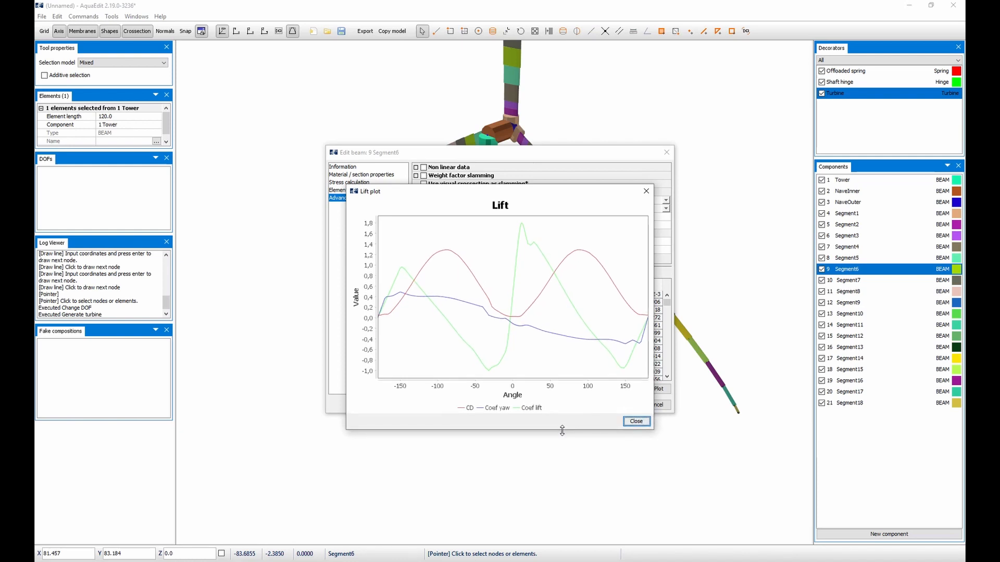
{"action": "left_click", "coordinate": [637, 422]}
{"action": "left_click", "coordinate": [655, 406]}
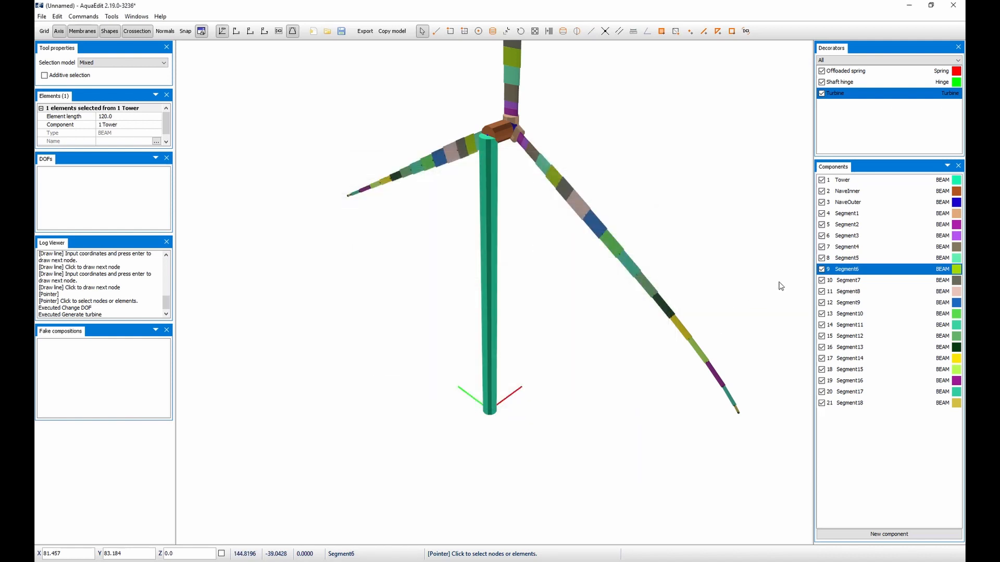
- Examine the beam properties of the NaveOuter component and close them without changes
{"action": "left_click", "coordinate": [860, 191]}
{"action": "double_click", "coordinate": [865, 203]}
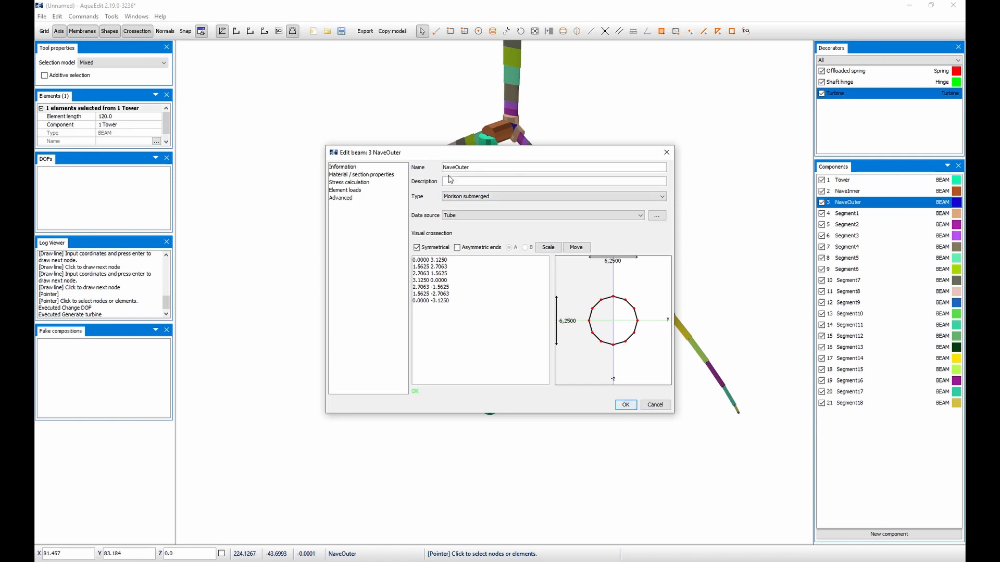
{"action": "left_click", "coordinate": [666, 152]}
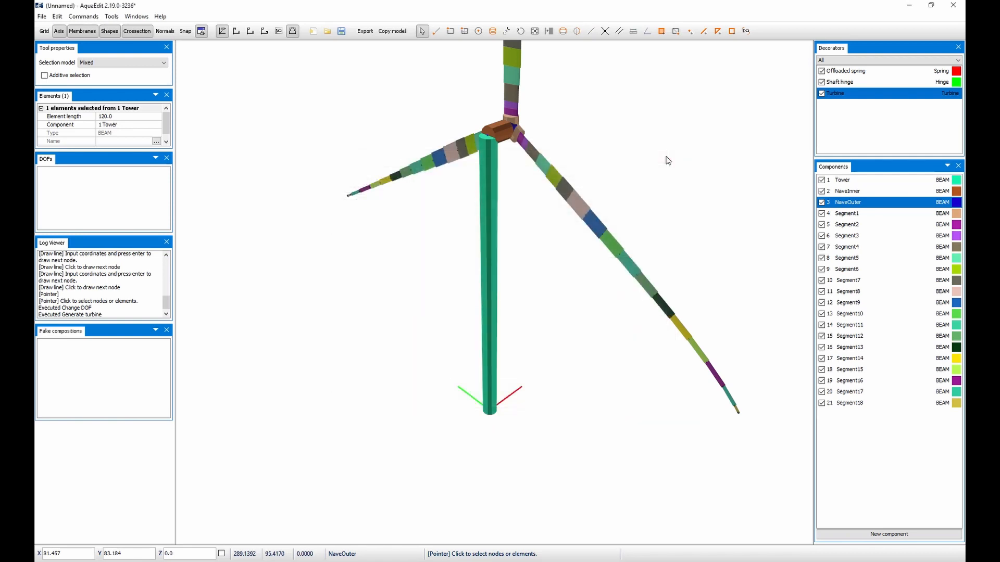
- Examine the Shaft hinge decorator's degrees of freedom and spring damping settings
{"action": "left_click", "coordinate": [867, 83]}
{"action": "double_click", "coordinate": [867, 83]}
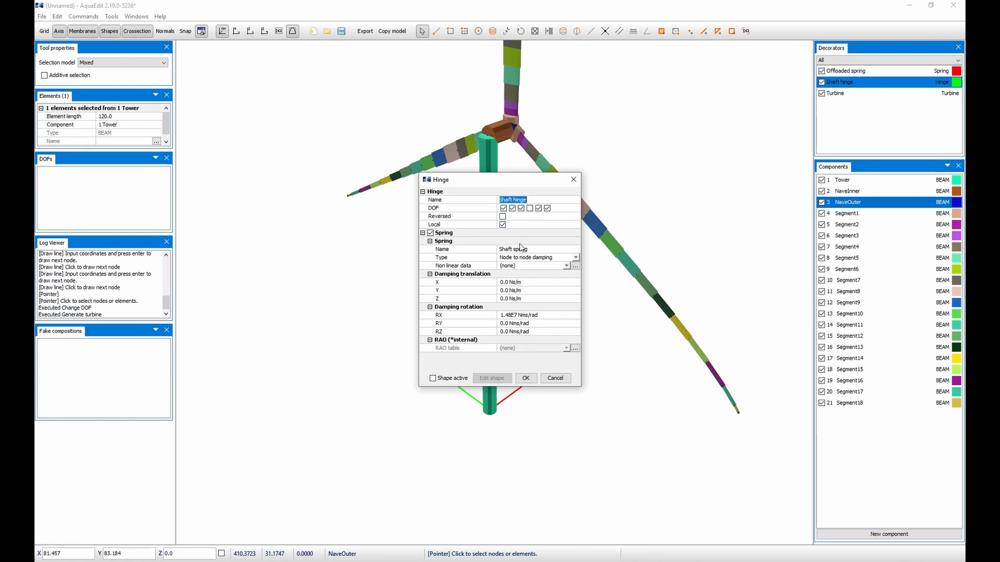
{"action": "left_click", "coordinate": [526, 378]}
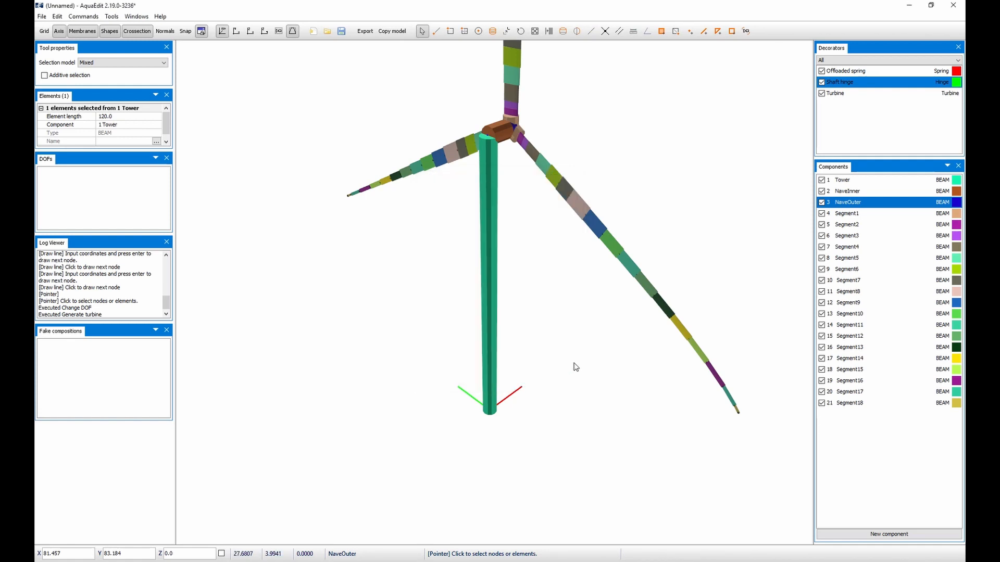
- View the rotor from the front and examine the Offloaded spring decorator's stiffness settings beside the model
{"action": "left_click", "coordinate": [866, 71]}
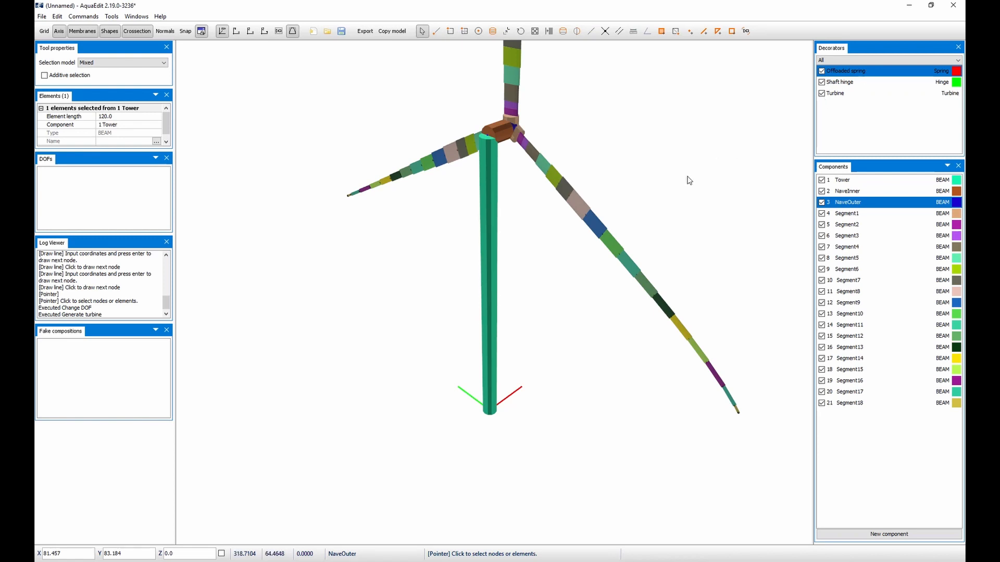
{"action": "middle_click_drag", "start_coordinate": [685, 178], "coordinate": [507, 121]}
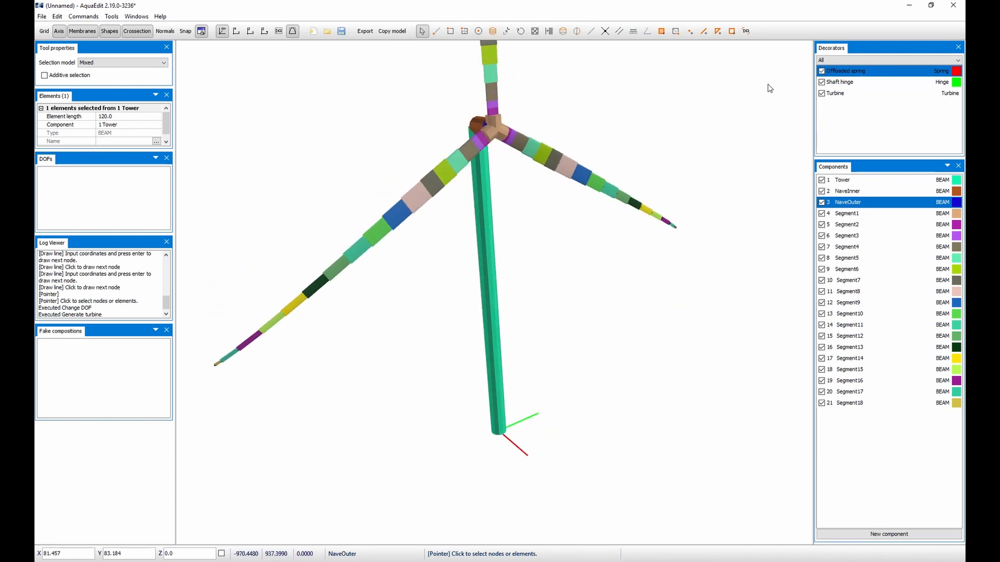
{"action": "double_click", "coordinate": [882, 77]}
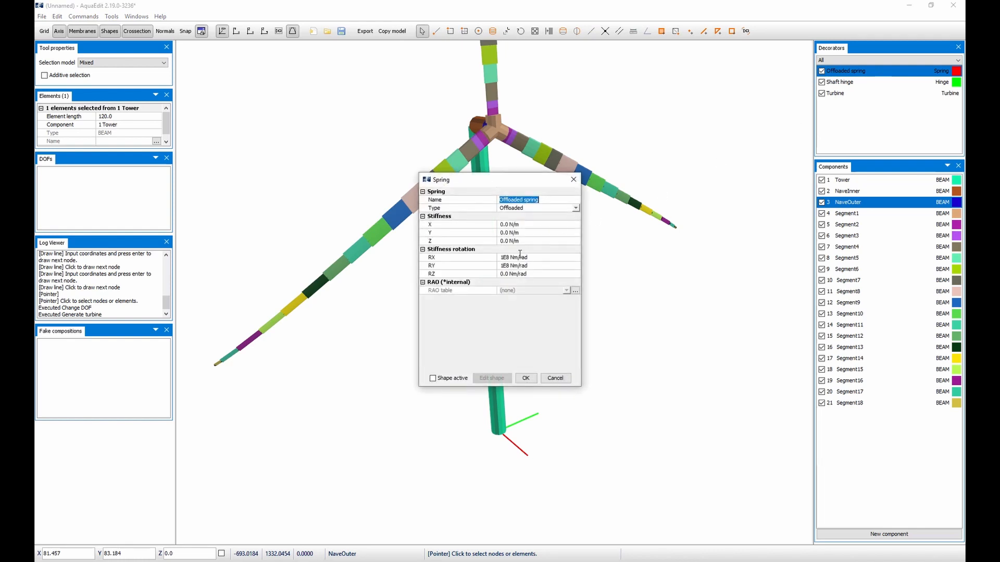
{"action": "left_click_drag", "start_coordinate": [533, 185], "coordinate": [707, 177]}
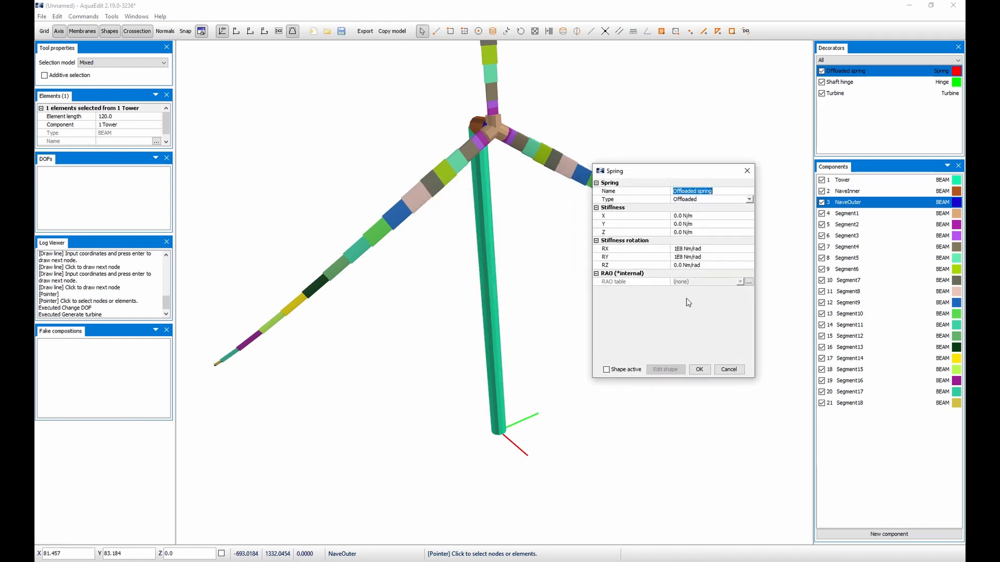
{"action": "left_click", "coordinate": [699, 369]}
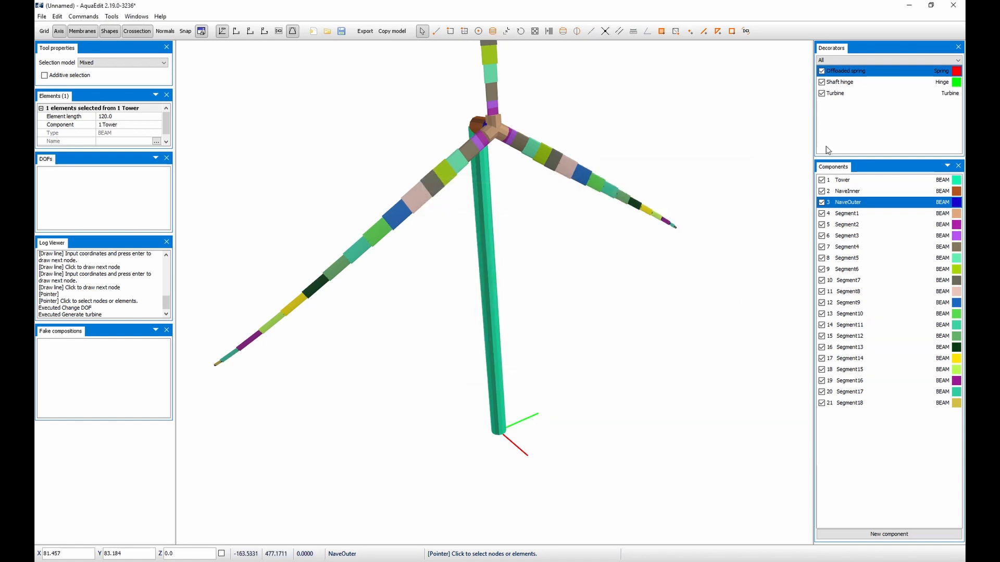
- Reopen the Turbine decorator to review the generated turbine's settings, and close it without changes
{"action": "left_click", "coordinate": [859, 99]}
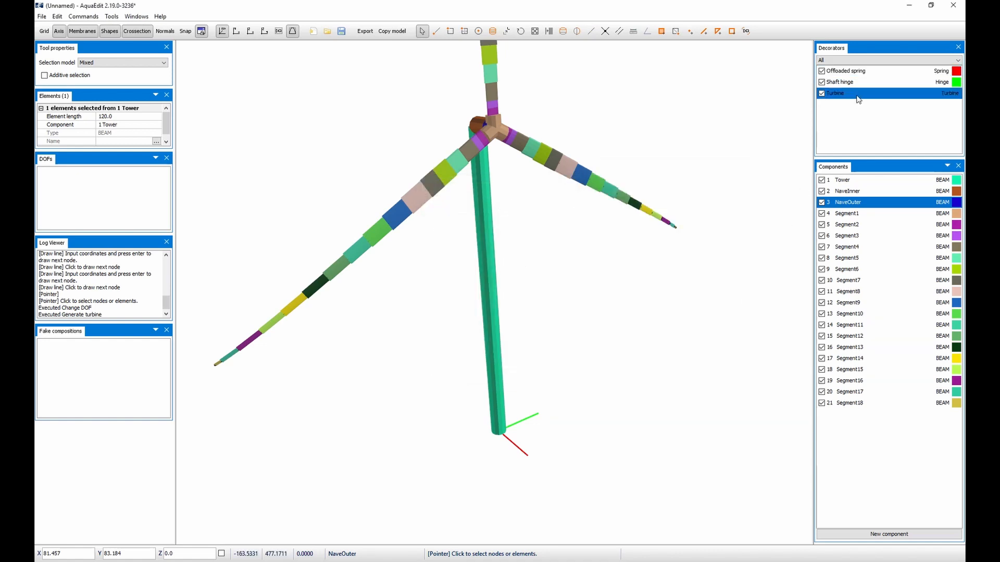
{"action": "double_click", "coordinate": [859, 99]}
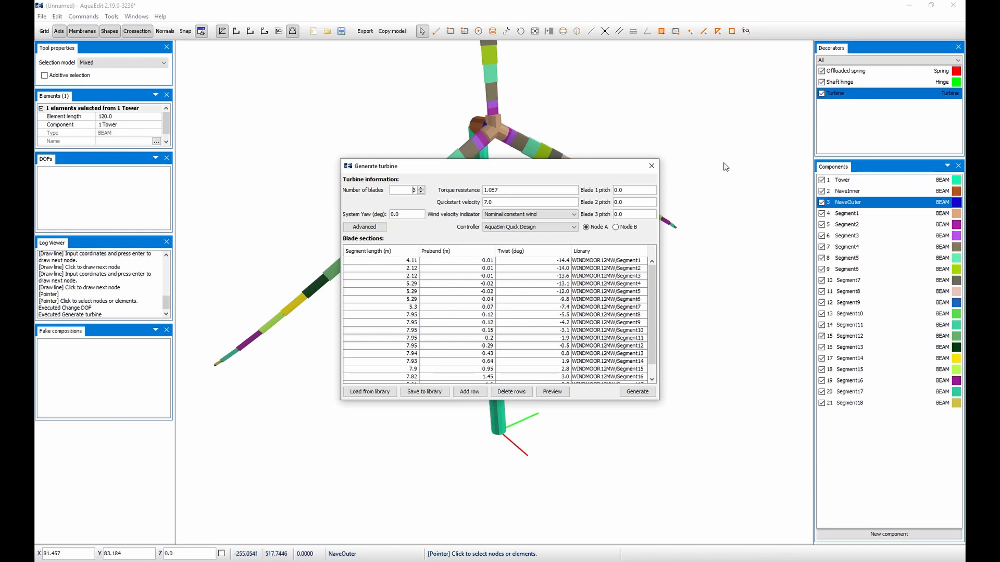
{"action": "left_click", "coordinate": [652, 166]}
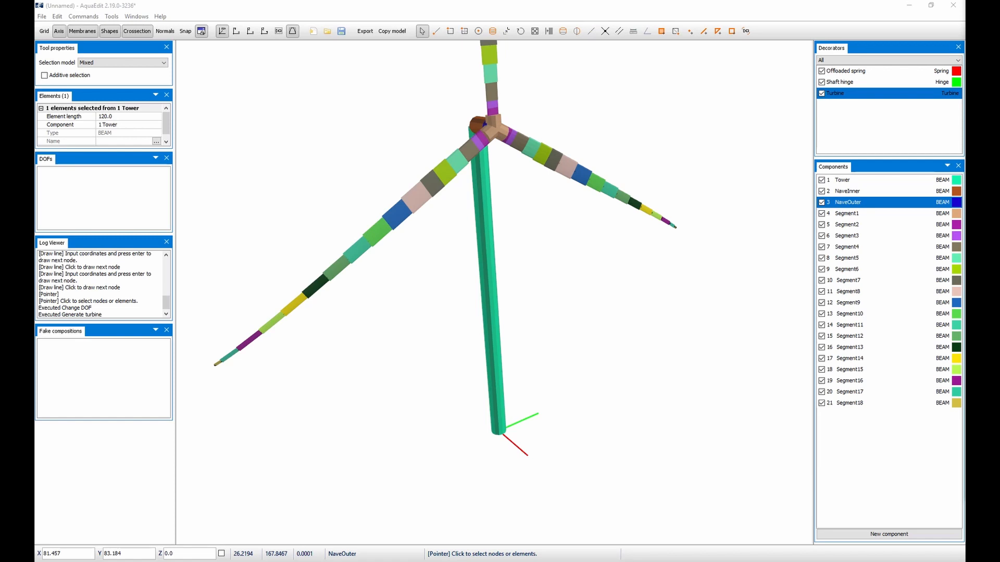
- Open the export environment settings and examine the load case's 8 m/s X wind velocity, wave period and time series steps
{"action": "left_click", "coordinate": [366, 33]}
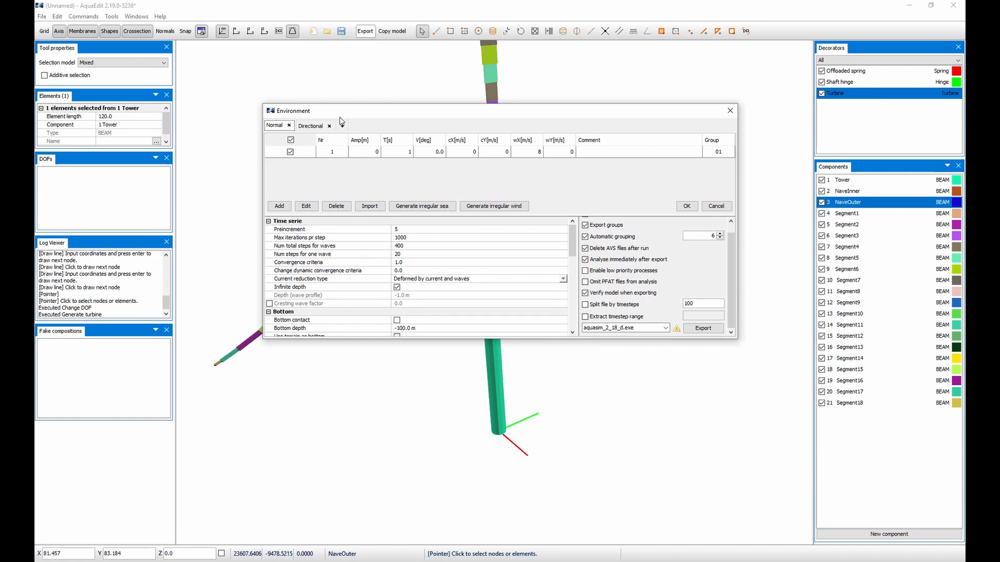
{"action": "double_click", "coordinate": [542, 152]}
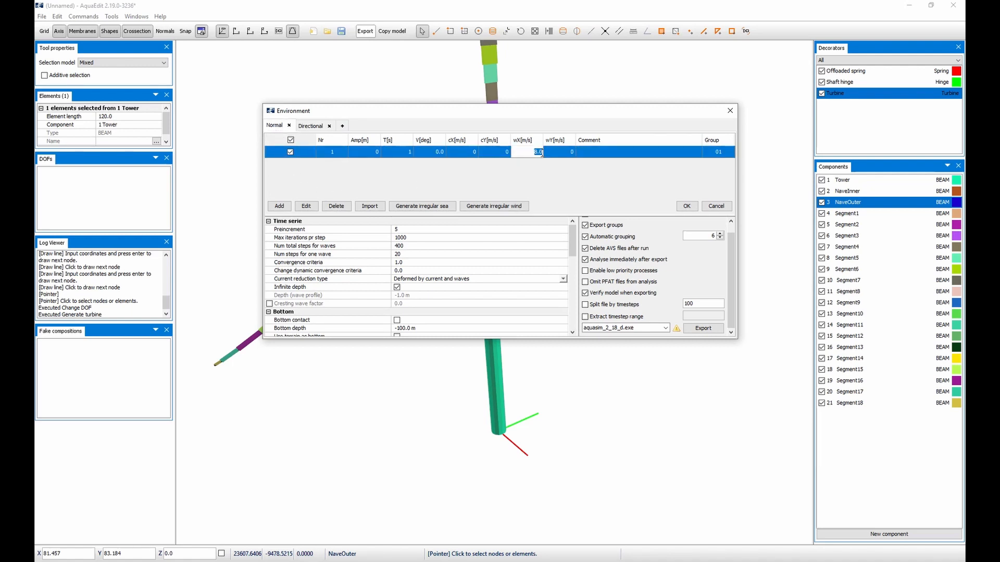
{"action": "left_click", "coordinate": [450, 244]}
{"action": "left_click", "coordinate": [444, 254]}
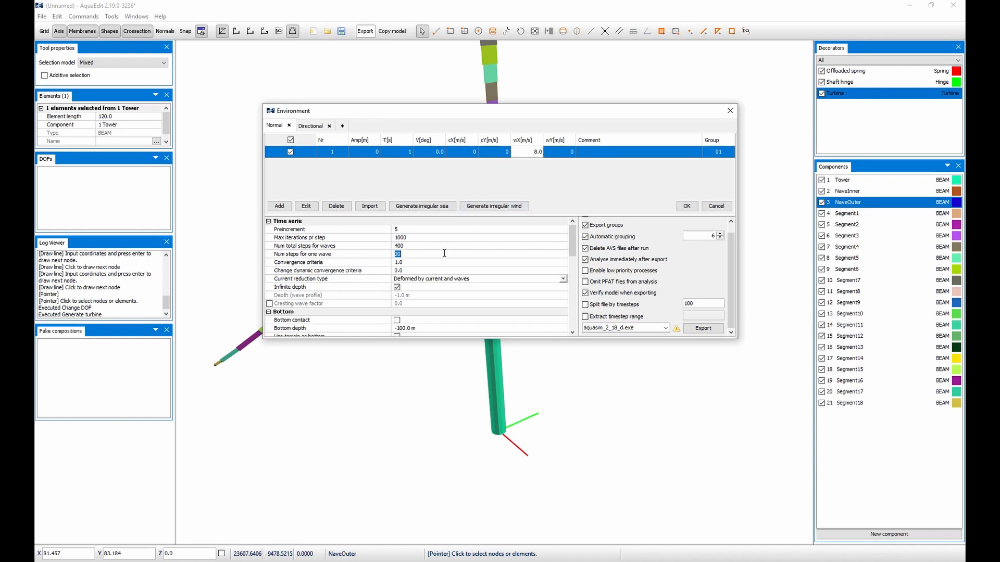
{"action": "left_click", "coordinate": [409, 155]}
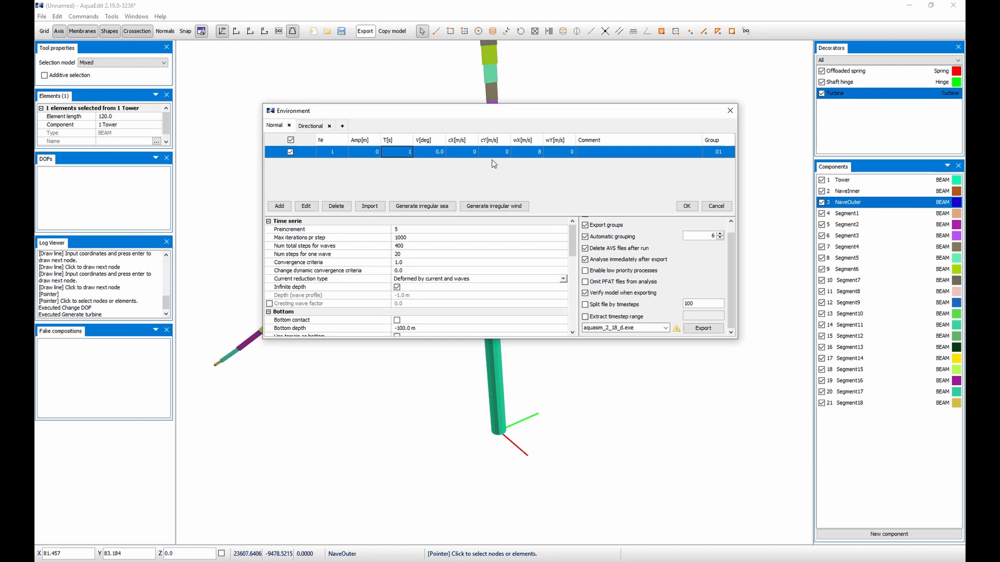
- Export the model as an AquaSim batch file named run_ in the Analysis folder
{"action": "left_click", "coordinate": [704, 329]}
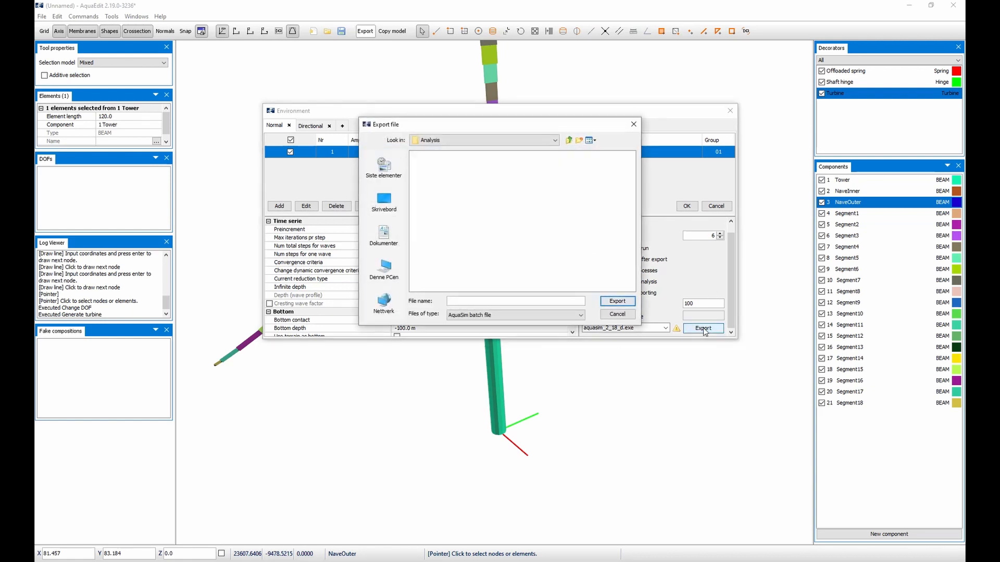
{"action": "type", "text": "run_"}
{"action": "left_click", "coordinate": [626, 304]}
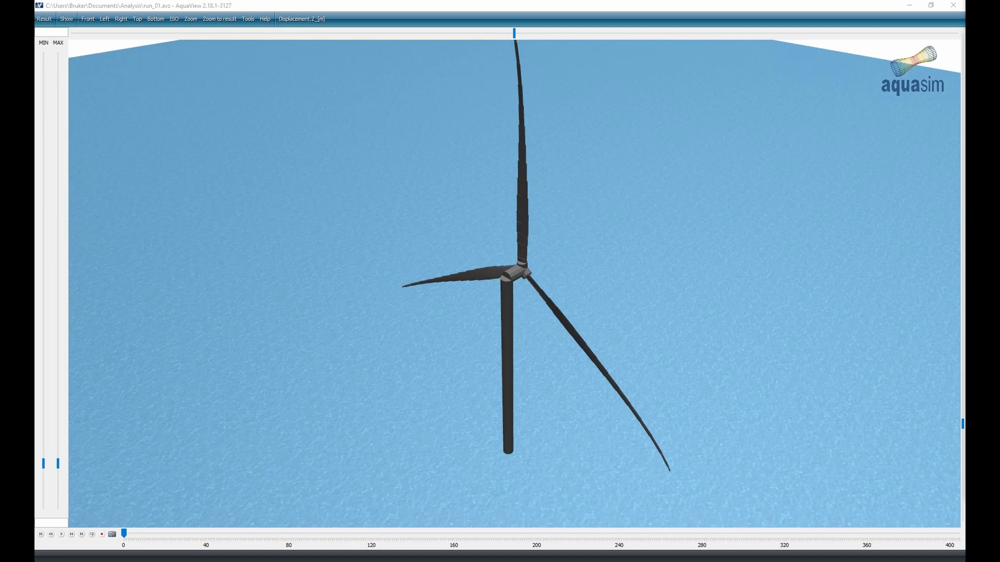
- In AquaView, display the turbine's Nave spin result and plot it for a blade element, with the graph placed beside the turbine
{"action": "left_click", "coordinate": [46, 21]}
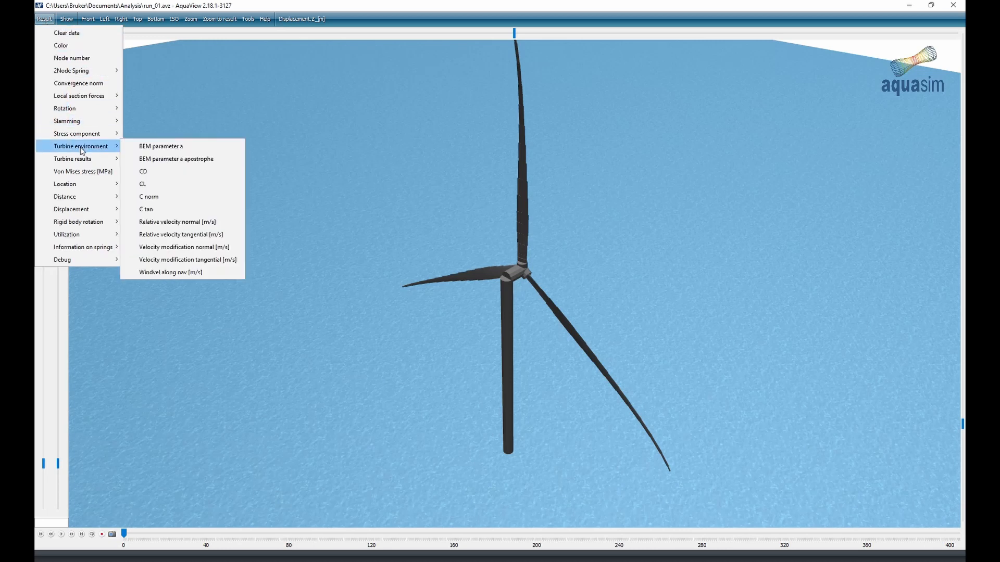
{"action": "mouse_move", "coordinate": [95, 163]}
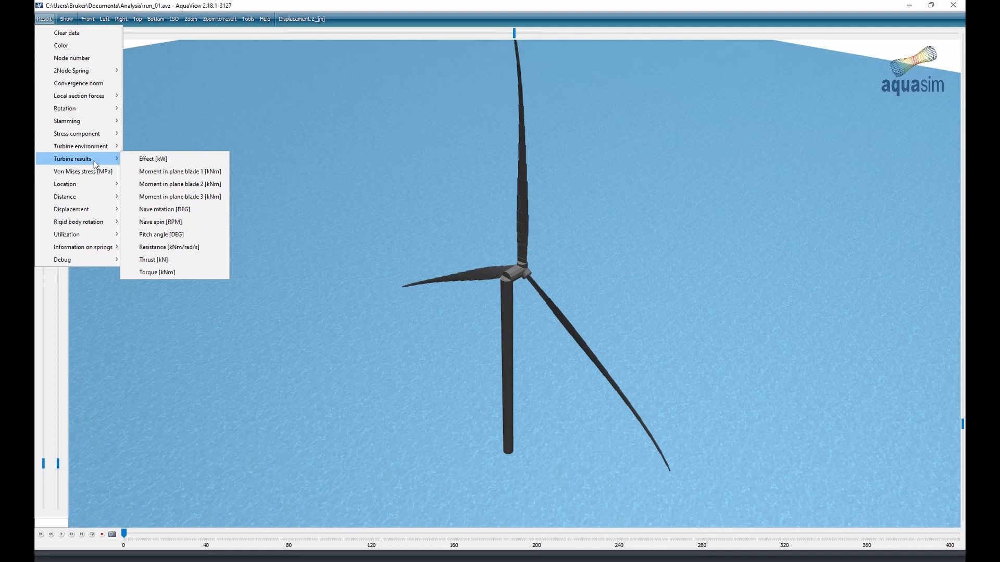
{"action": "left_click", "coordinate": [155, 224]}
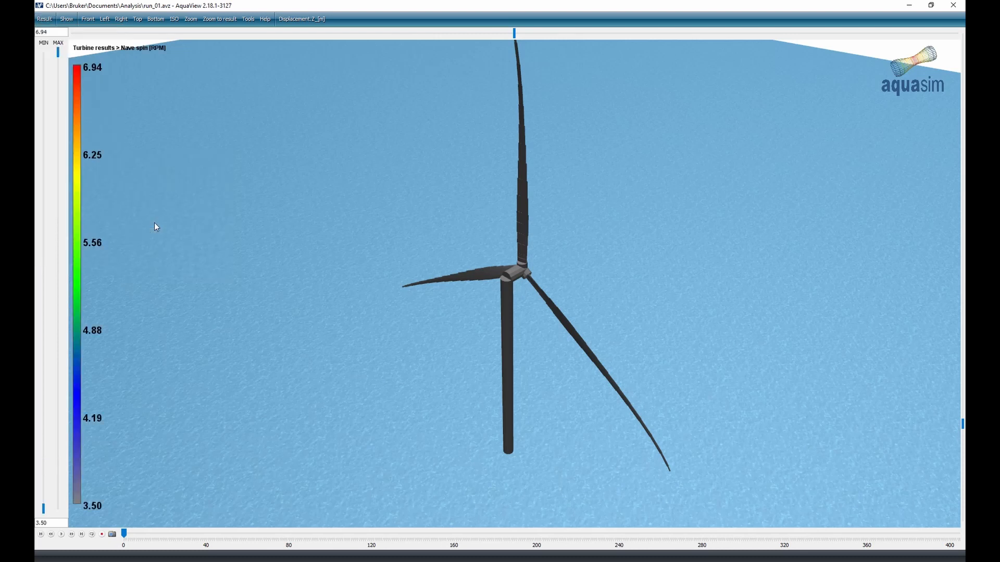
{"action": "left_click", "coordinate": [523, 217]}
{"action": "left_click_drag", "start_coordinate": [523, 175], "coordinate": [819, 145]}
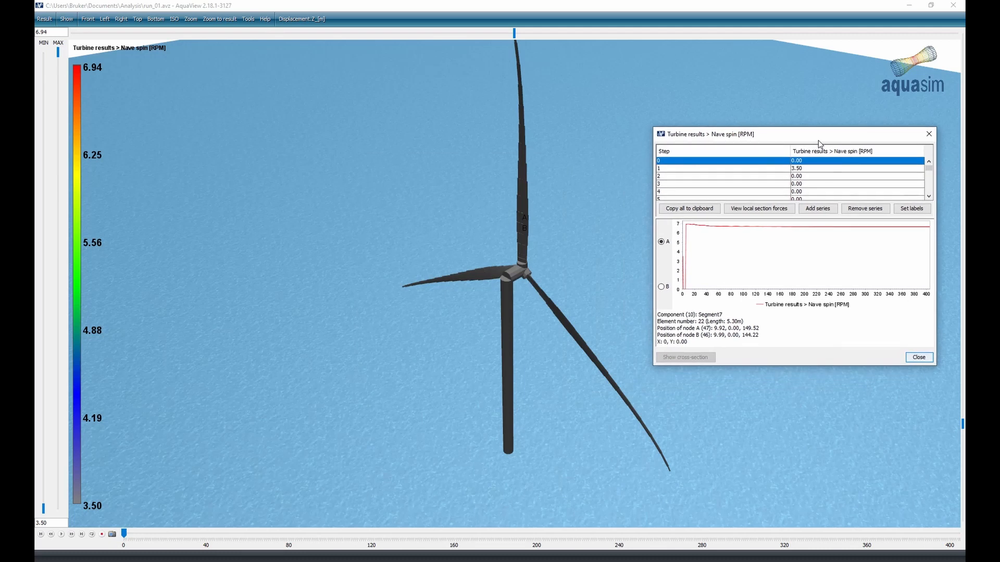
- Show the last time step, and play the rotor animation while viewing the turbine from different angles
{"action": "left_click", "coordinate": [82, 535]}
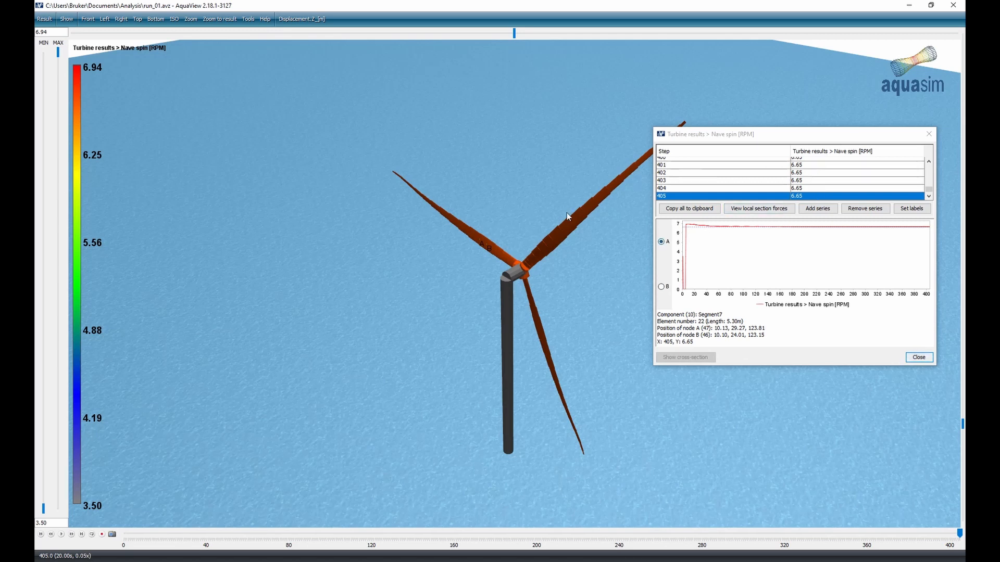
{"action": "left_click_drag", "start_coordinate": [567, 213], "coordinate": [475, 190]}
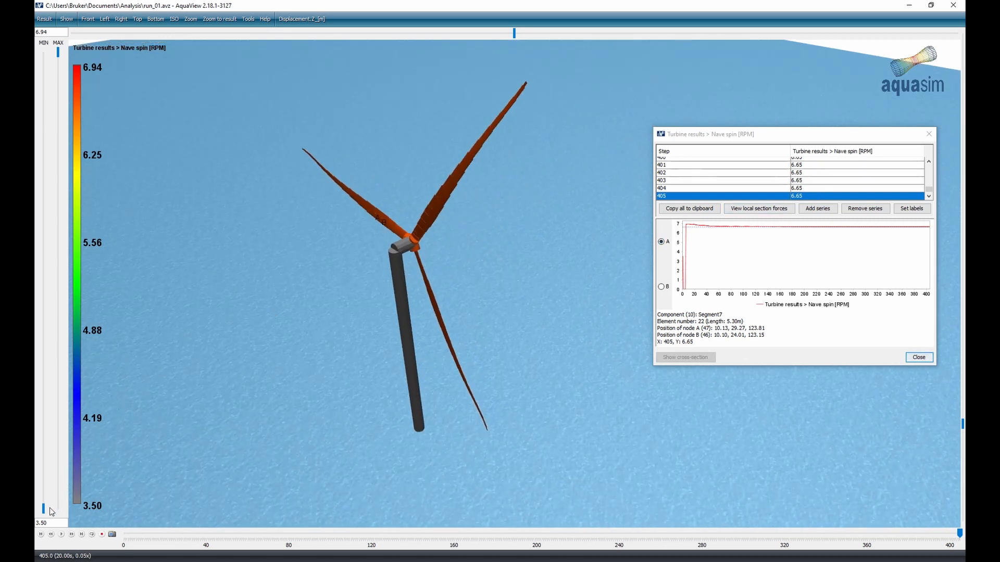
{"action": "left_click", "coordinate": [62, 535]}
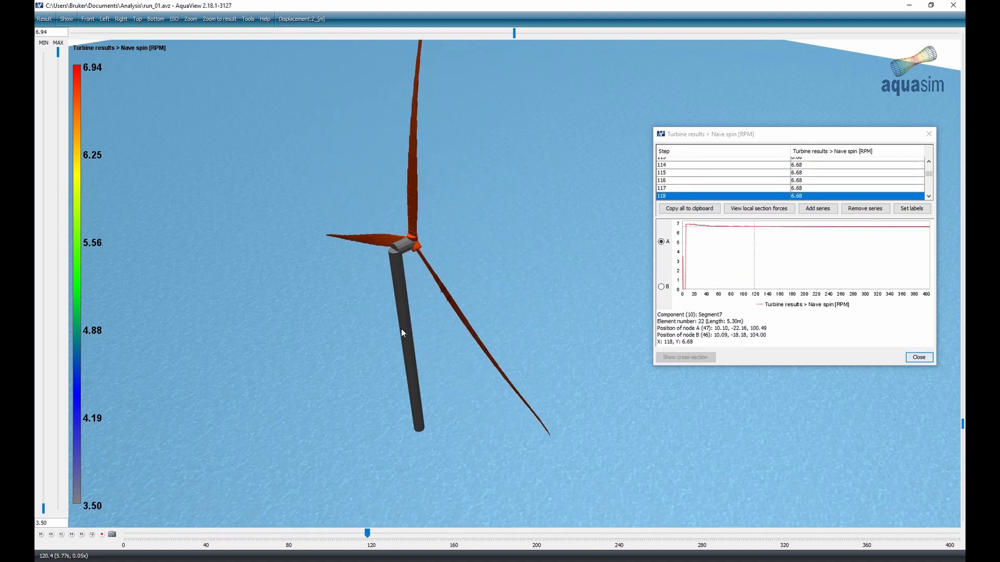
{"action": "left_click_drag", "start_coordinate": [401, 329], "coordinate": [403, 293]}
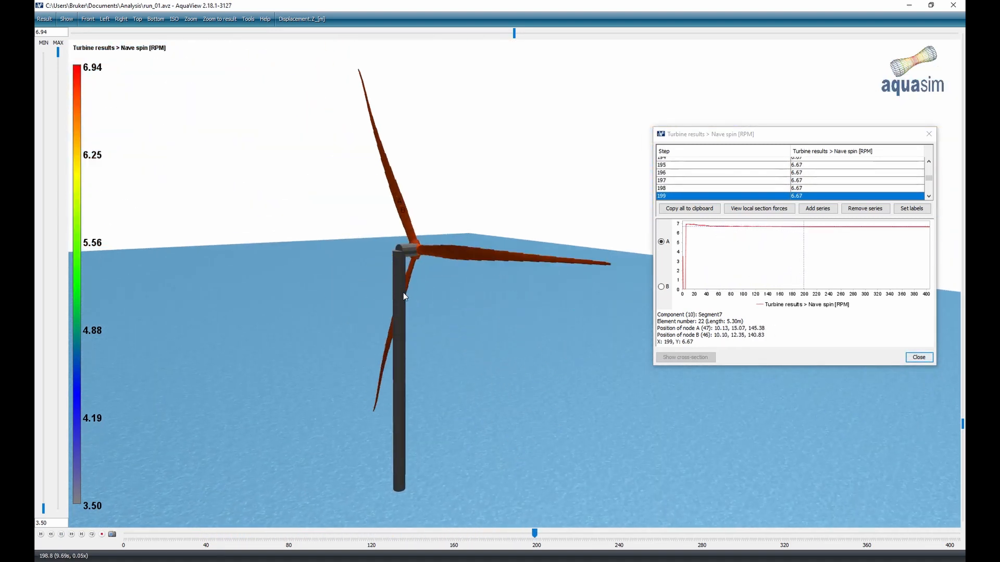
- Switch the displayed turbine result and its graph to Torque, and view the rotating turbine from another side
{"action": "left_click", "coordinate": [44, 18]}
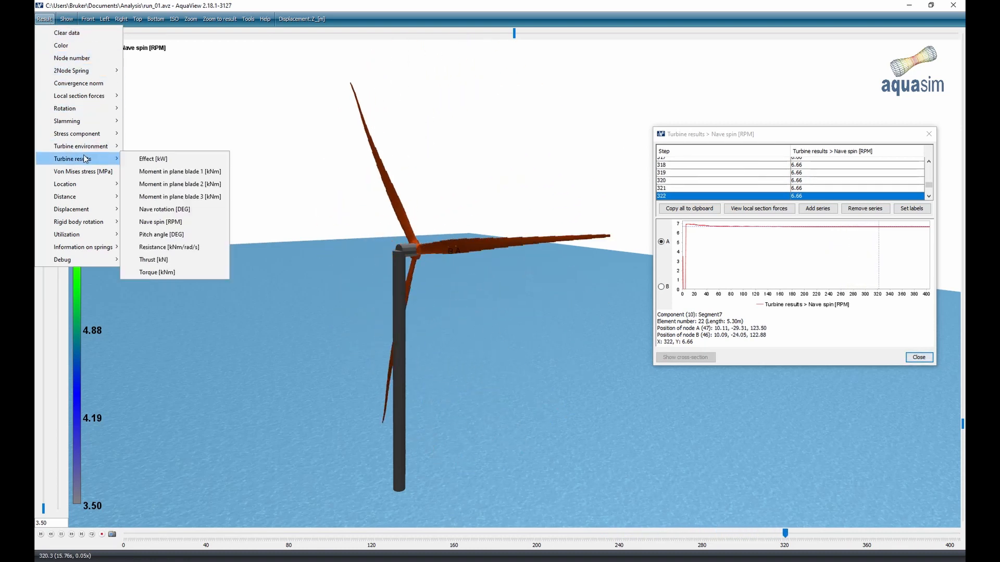
{"action": "left_click", "coordinate": [171, 272]}
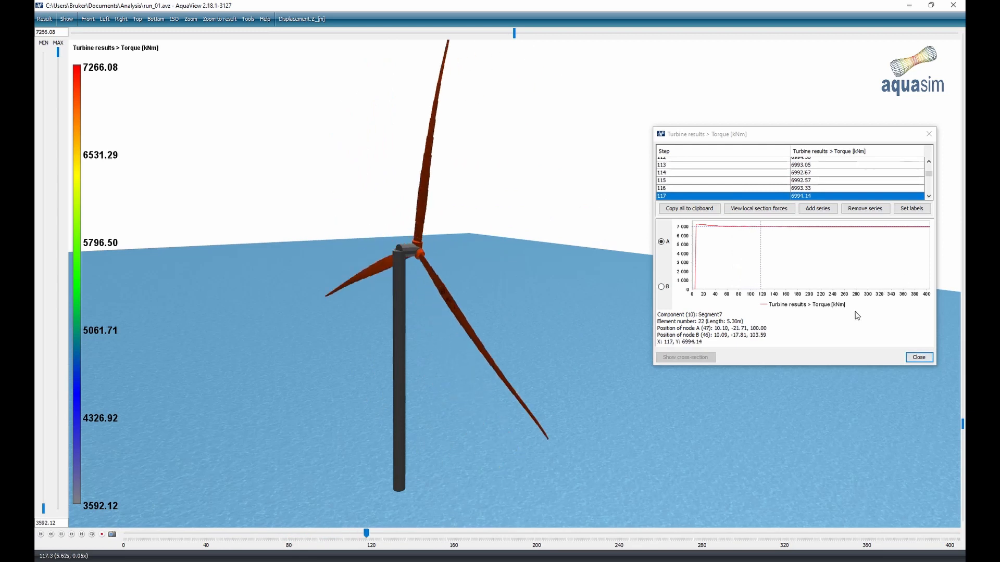
{"action": "left_click_drag", "start_coordinate": [552, 356], "coordinate": [386, 335]}
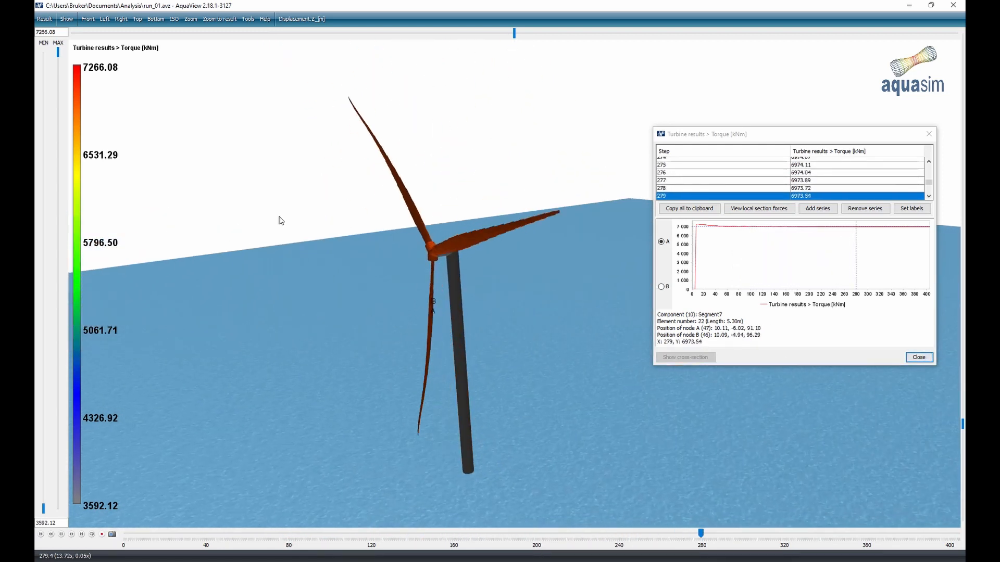
{"action": "left_click", "coordinate": [44, 19]}
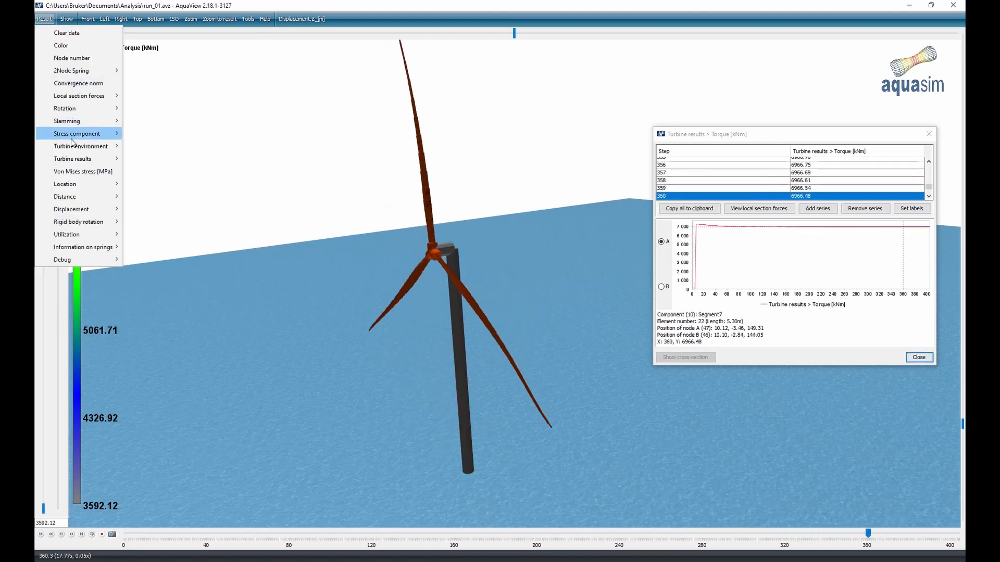
{"action": "mouse_move", "coordinate": [78, 146]}
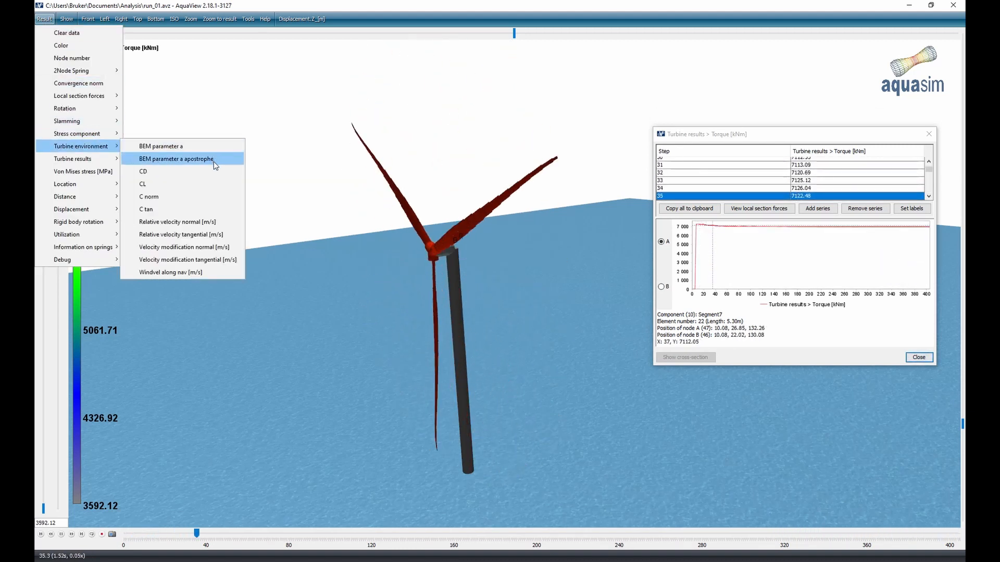
{"action": "left_click", "coordinate": [237, 409]}
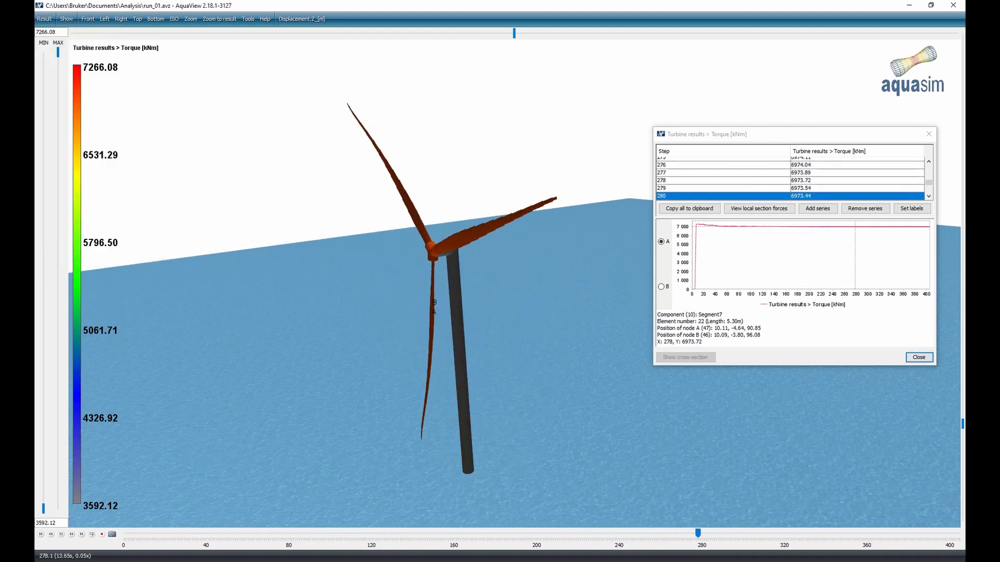